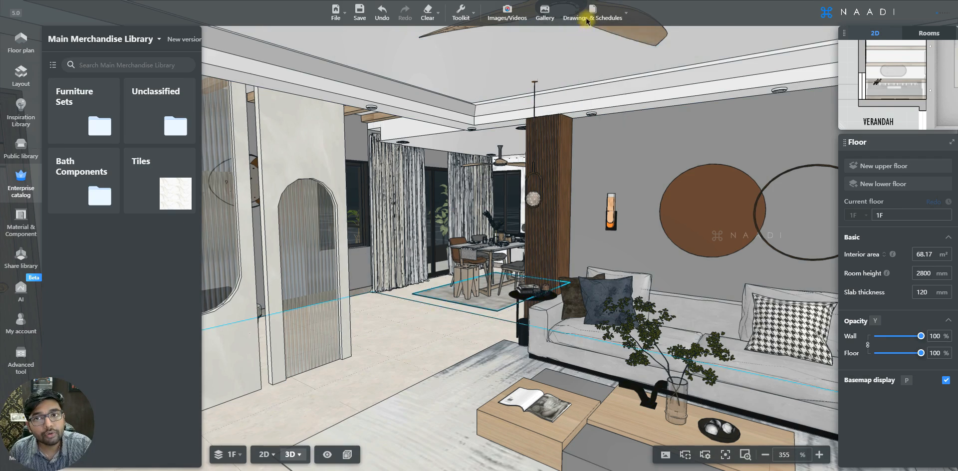
Open the project's construction drawings and filter the view list to Renovation Views.
{"action": "mouse_move", "coordinate": [596, 21]}
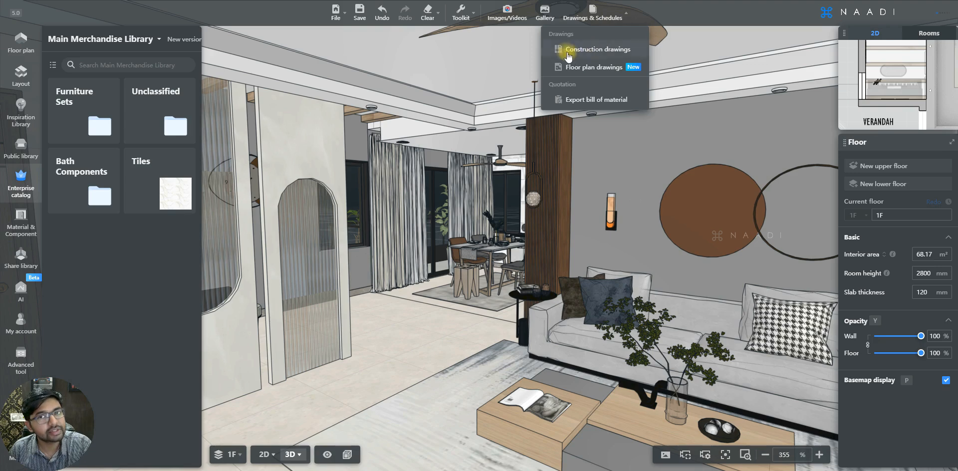
{"action": "left_click", "coordinate": [615, 50]}
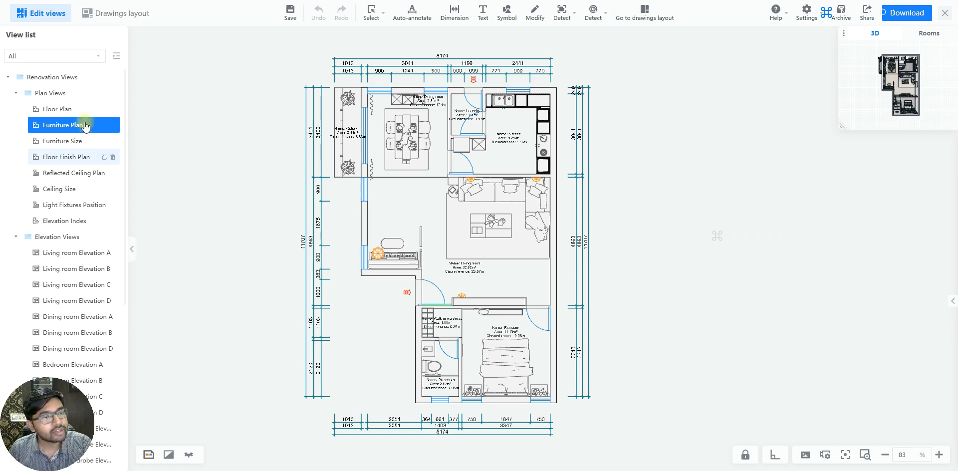
{"action": "left_click", "coordinate": [27, 56]}
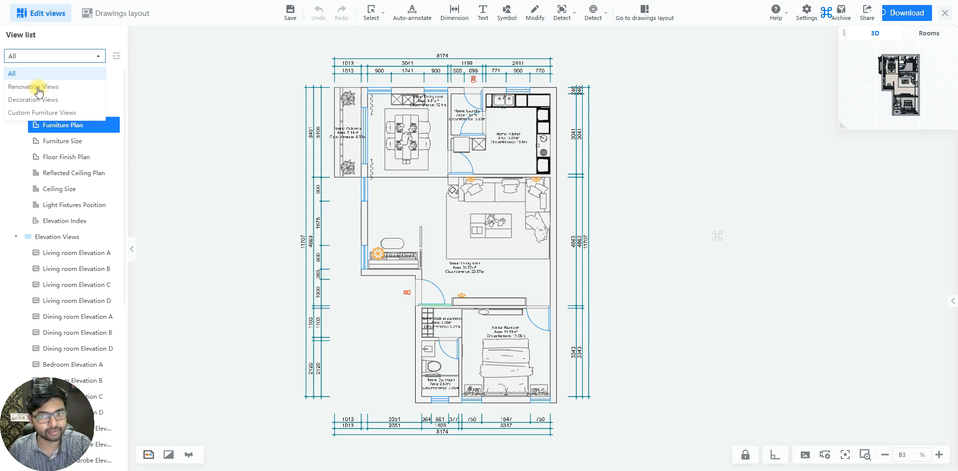
{"action": "left_click", "coordinate": [39, 87]}
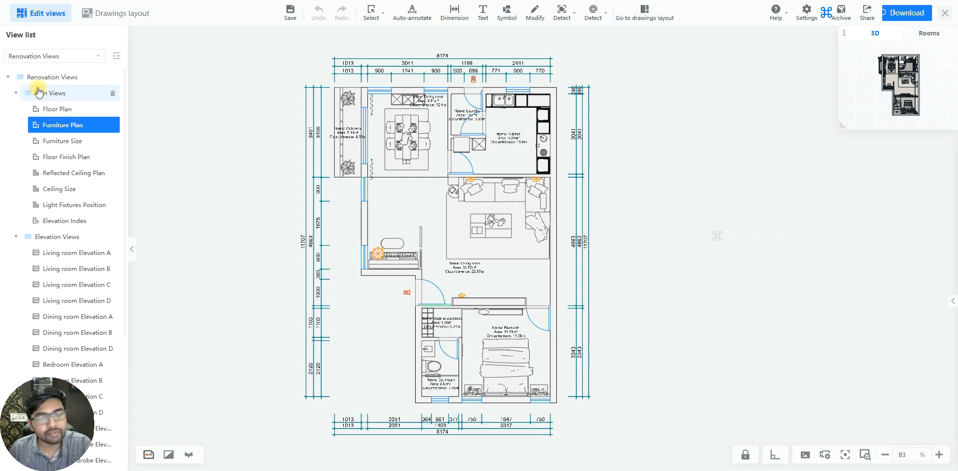
View the Floor Plan and the Furniture Plan, examining the room name, area and circumference labels around the kitchen.
{"action": "left_click", "coordinate": [58, 116]}
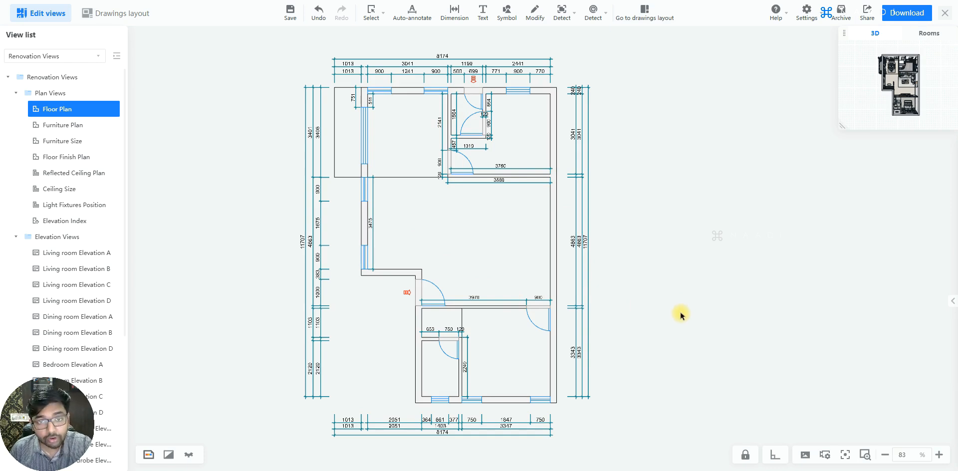
{"action": "left_click", "coordinate": [62, 126]}
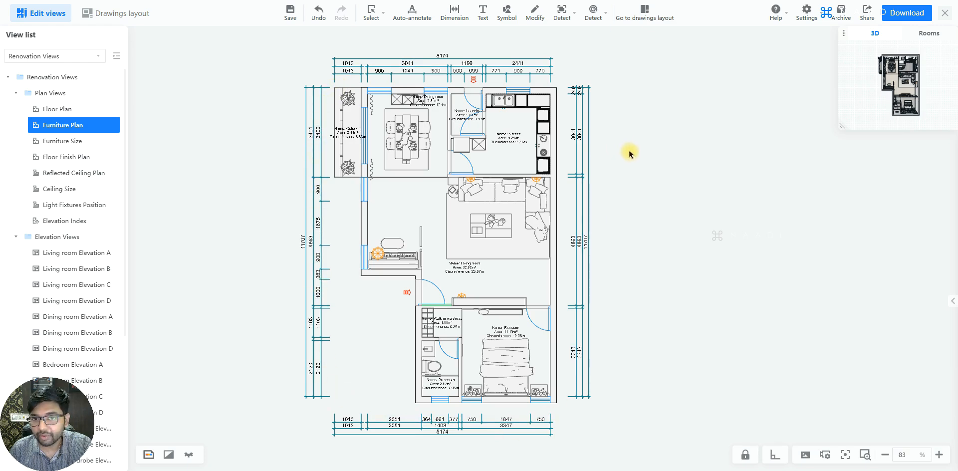
{"action": "scroll", "coordinate": [522, 144], "scroll_direction": "up", "scroll_amount": 5}
{"action": "scroll", "coordinate": [534, 186], "scroll_direction": "down", "scroll_amount": 5}
{"action": "scroll", "coordinate": [534, 187], "scroll_direction": "up", "scroll_amount": 7}
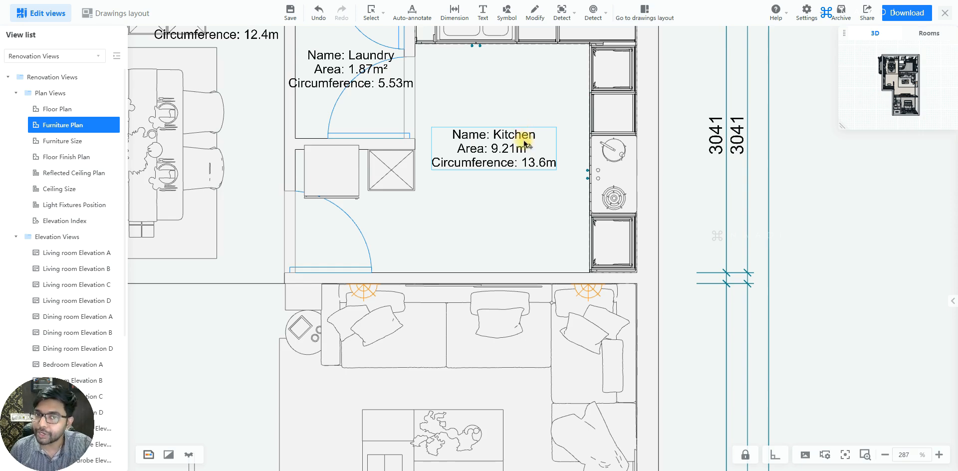
{"action": "scroll", "coordinate": [527, 142], "scroll_direction": "down", "scroll_amount": 6}
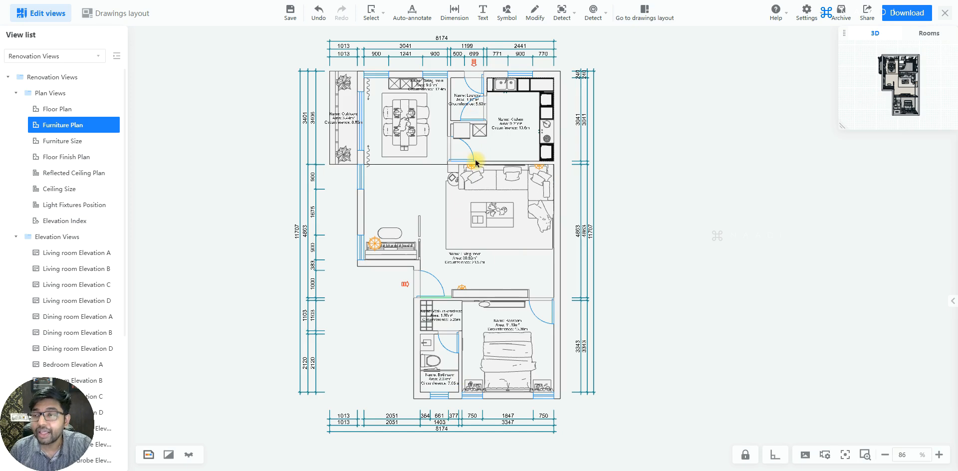
Open the Furniture Size view and examine the furniture dimensions in the bedroom and living room.
{"action": "left_click", "coordinate": [76, 142]}
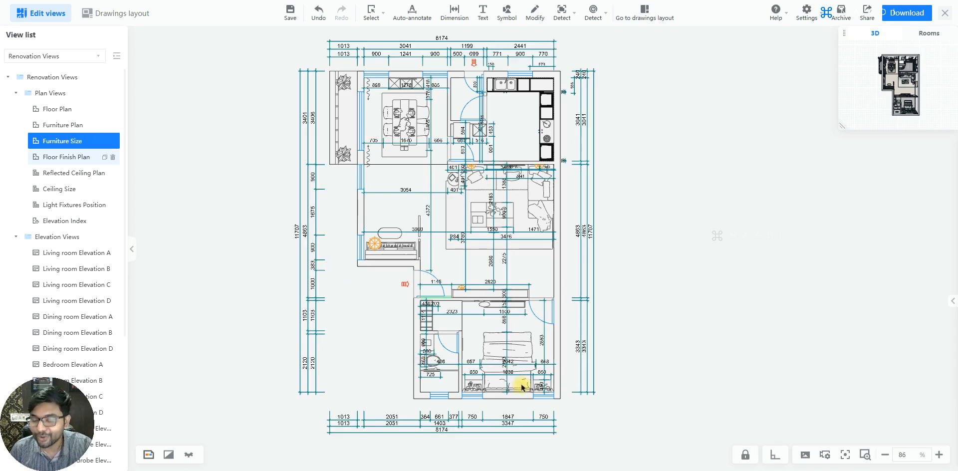
{"action": "scroll", "coordinate": [496, 377], "scroll_direction": "up", "scroll_amount": 2}
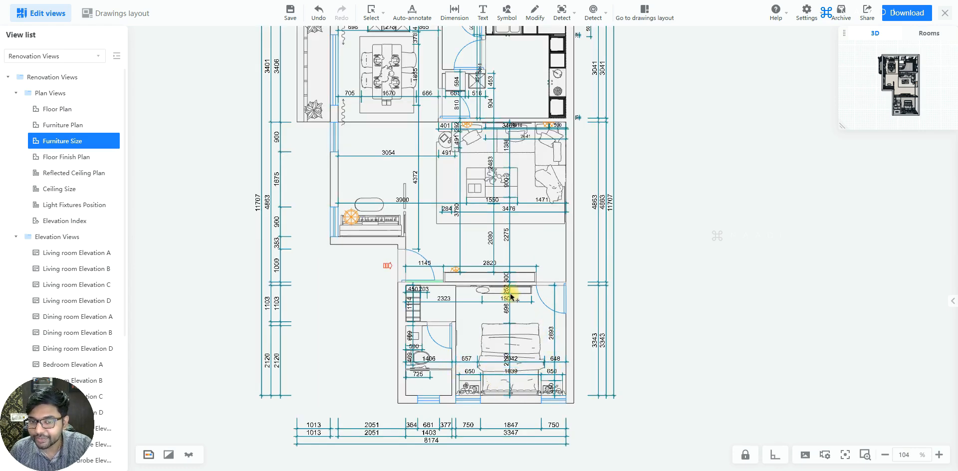
{"action": "scroll", "coordinate": [511, 298], "scroll_direction": "down", "scroll_amount": 2}
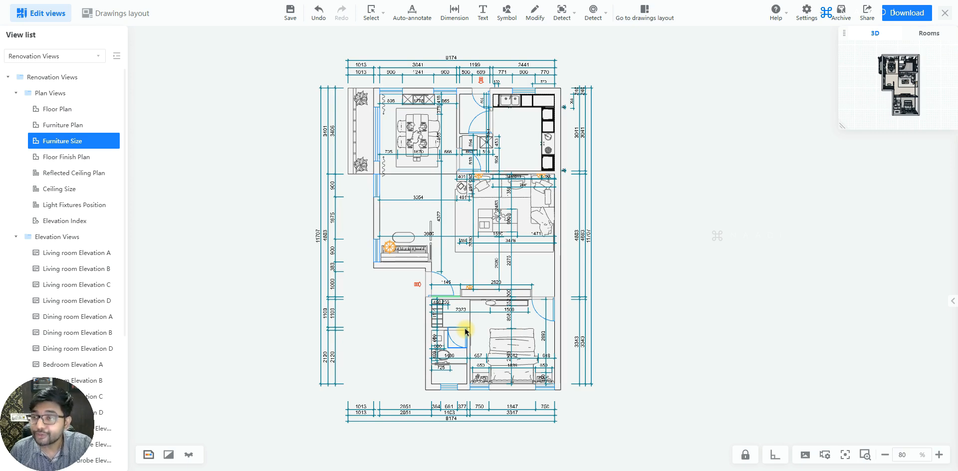
Open the Floor Finish Plan and examine the tile annotations, room areas and tile layout start markers.
{"action": "left_click", "coordinate": [73, 159]}
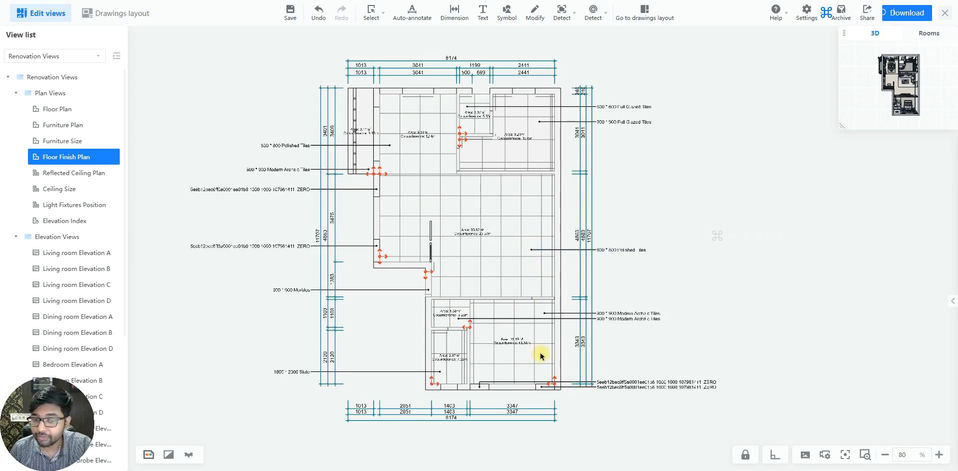
{"action": "scroll", "coordinate": [515, 376], "scroll_direction": "up", "scroll_amount": 2}
{"action": "scroll", "coordinate": [538, 322], "scroll_direction": "down", "scroll_amount": 1}
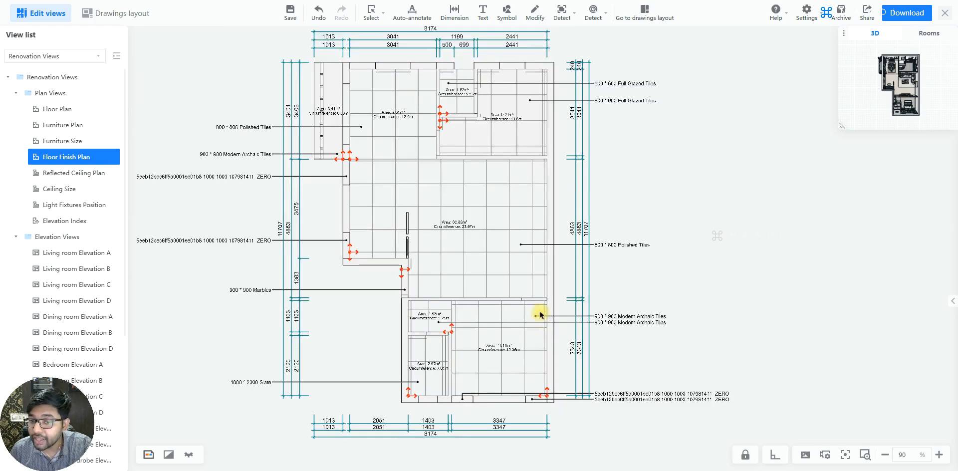
{"action": "scroll", "coordinate": [539, 322], "scroll_direction": "up", "scroll_amount": 2}
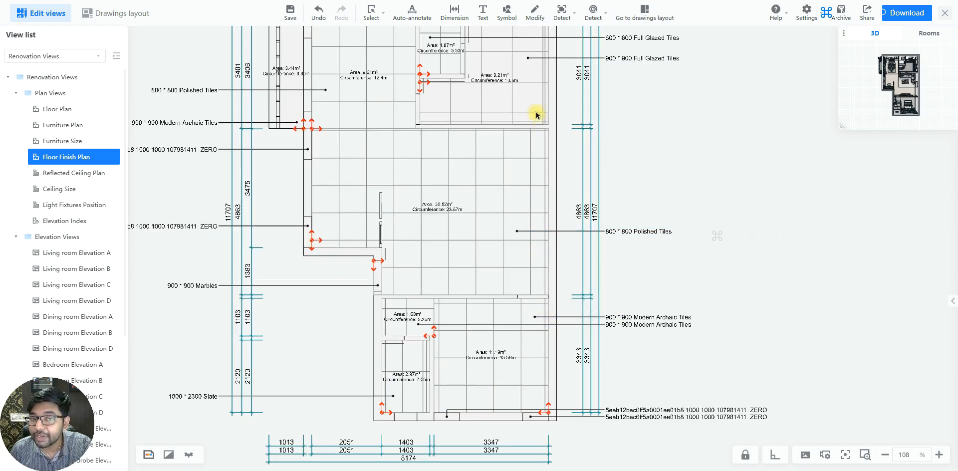
{"action": "scroll", "coordinate": [649, 289], "scroll_direction": "down", "scroll_amount": 1}
{"action": "left_click", "coordinate": [810, 307]}
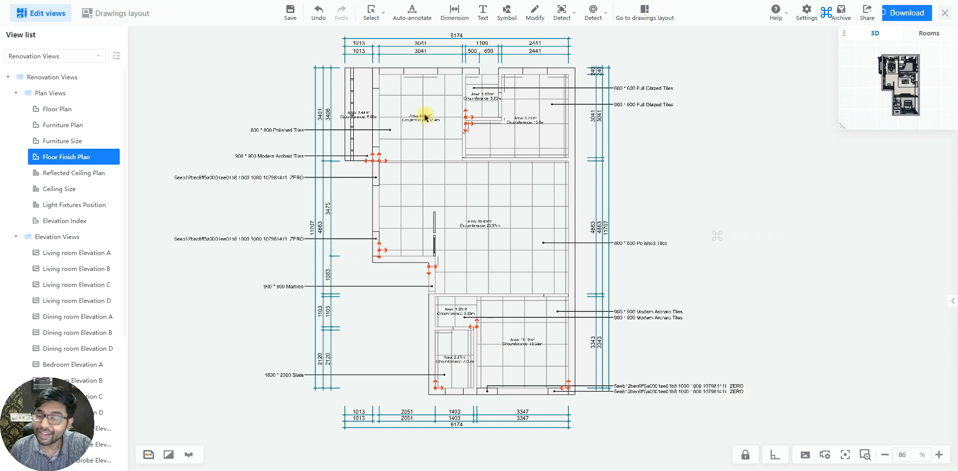
{"action": "scroll", "coordinate": [424, 119], "scroll_direction": "up", "scroll_amount": 2}
{"action": "scroll", "coordinate": [478, 120], "scroll_direction": "up", "scroll_amount": 5}
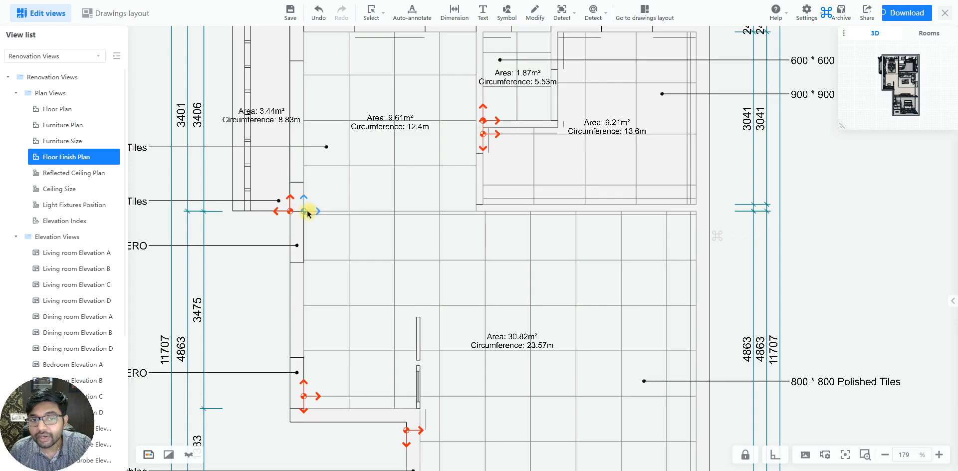
{"action": "scroll", "coordinate": [356, 173], "scroll_direction": "down", "scroll_amount": 5}
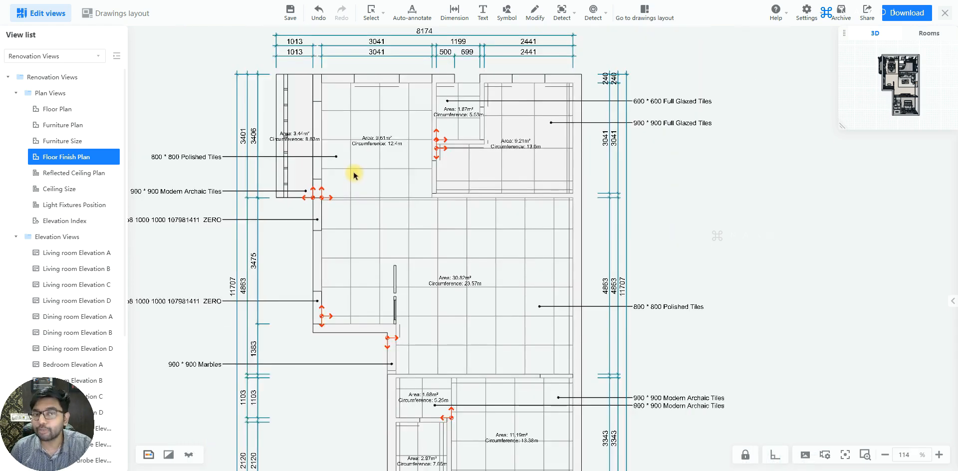
{"action": "scroll", "coordinate": [396, 195], "scroll_direction": "down", "scroll_amount": 2}
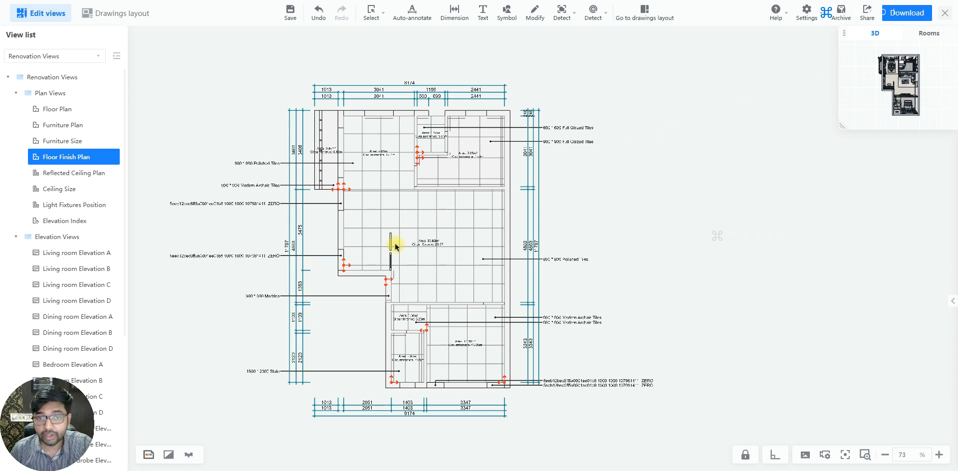
Open the Reflected Ceiling Plan and examine the ceiling levels and light symbols in the bedroom and living room.
{"action": "left_click", "coordinate": [55, 175]}
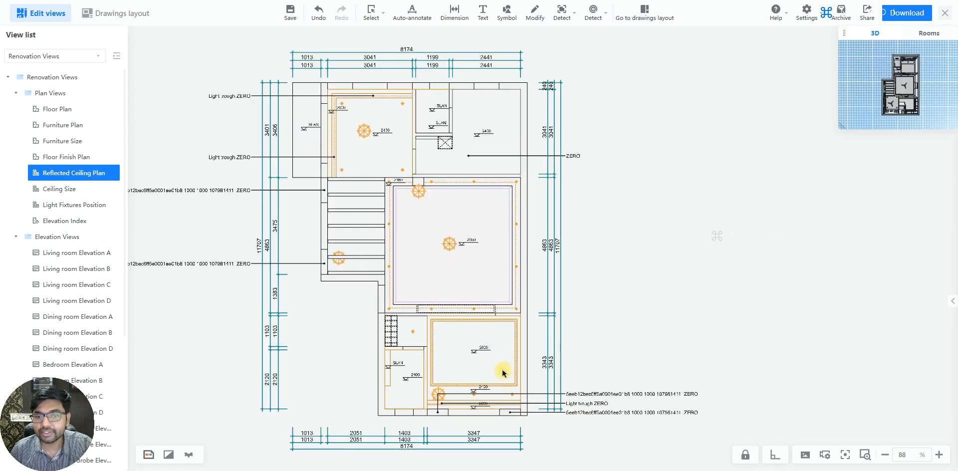
{"action": "left_click", "coordinate": [466, 394]}
{"action": "scroll", "coordinate": [468, 398], "scroll_direction": "up", "scroll_amount": 1}
{"action": "scroll", "coordinate": [468, 398], "scroll_direction": "up", "scroll_amount": 6}
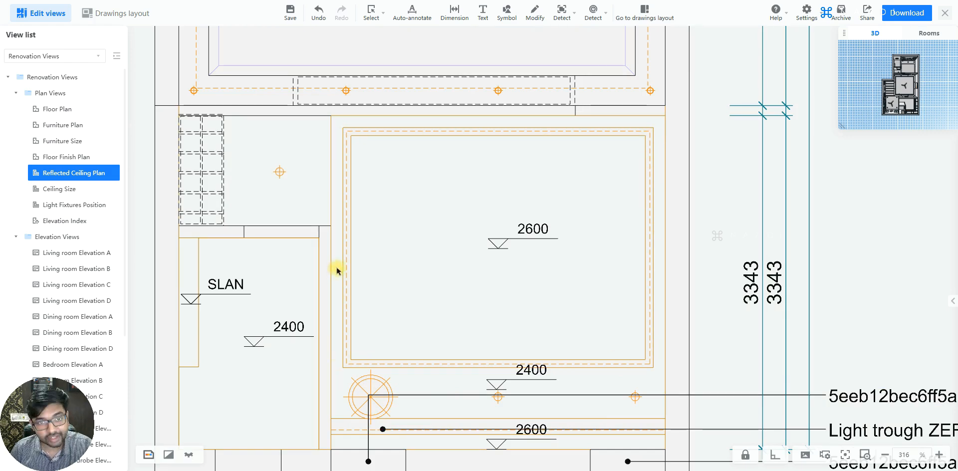
{"action": "scroll", "coordinate": [498, 372], "scroll_direction": "down", "scroll_amount": 5}
{"action": "scroll", "coordinate": [504, 110], "scroll_direction": "up", "scroll_amount": 2}
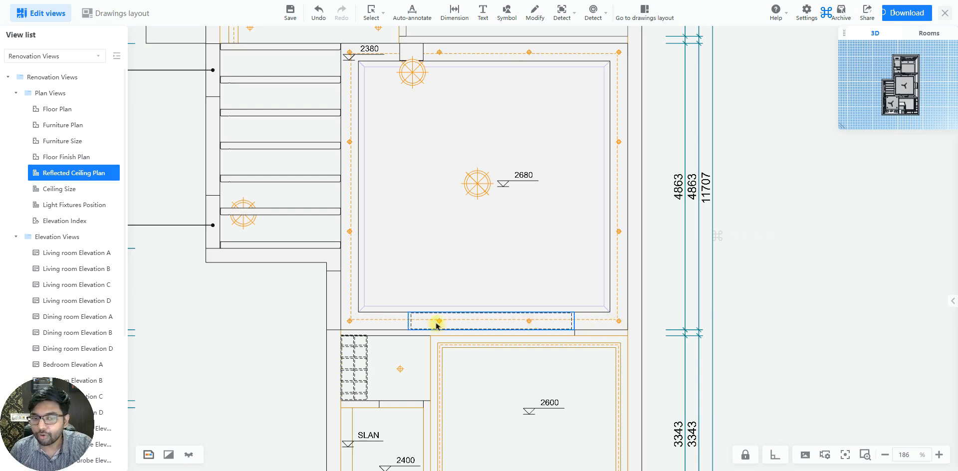
{"action": "scroll", "coordinate": [494, 343], "scroll_direction": "down", "scroll_amount": 2}
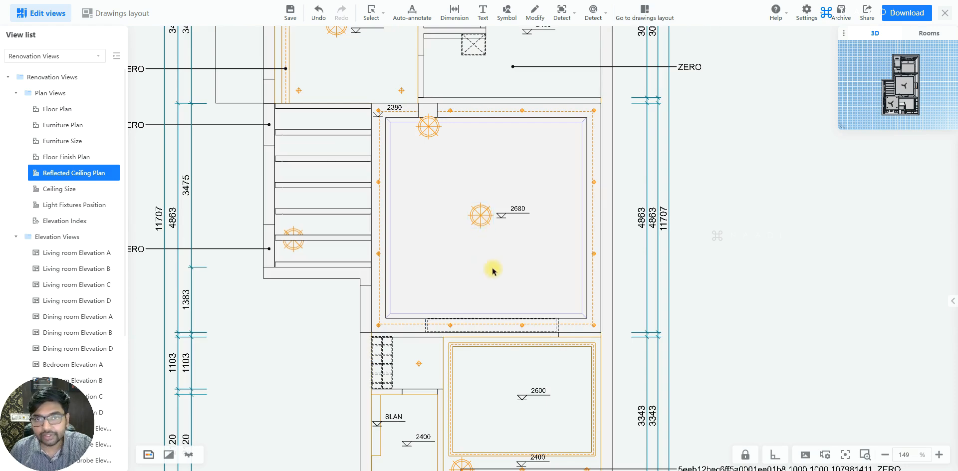
Examine the ceiling level marks of the dining room, laundry and kitchen in the Reflected Ceiling Plan.
{"action": "scroll", "coordinate": [438, 157], "scroll_direction": "down", "scroll_amount": 5}
{"action": "scroll", "coordinate": [439, 155], "scroll_direction": "up", "scroll_amount": 5}
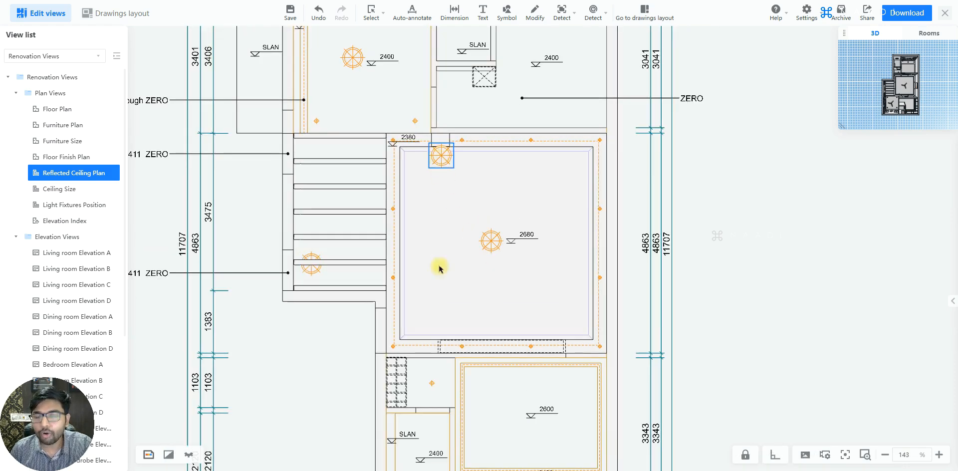
{"action": "scroll", "coordinate": [439, 174], "scroll_direction": "down", "scroll_amount": 4}
{"action": "scroll", "coordinate": [396, 137], "scroll_direction": "up", "scroll_amount": 3}
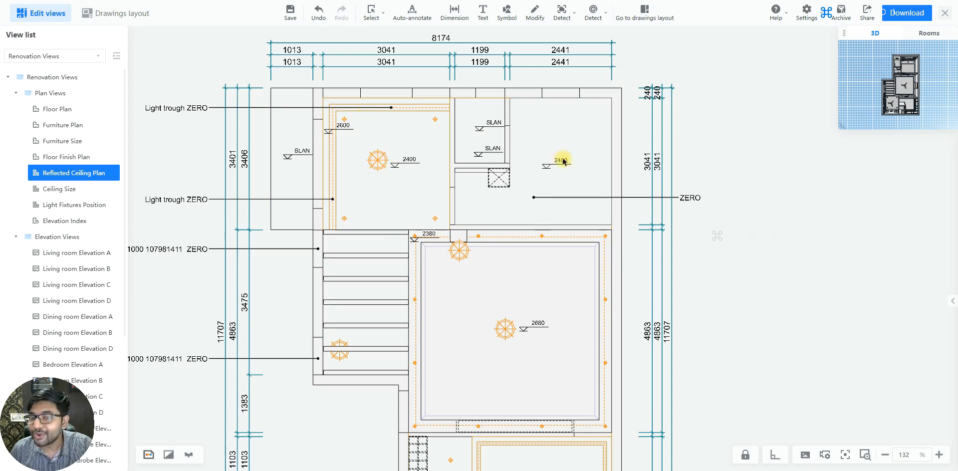
{"action": "scroll", "coordinate": [564, 164], "scroll_direction": "up", "scroll_amount": 2}
{"action": "scroll", "coordinate": [565, 168], "scroll_direction": "up", "scroll_amount": 1}
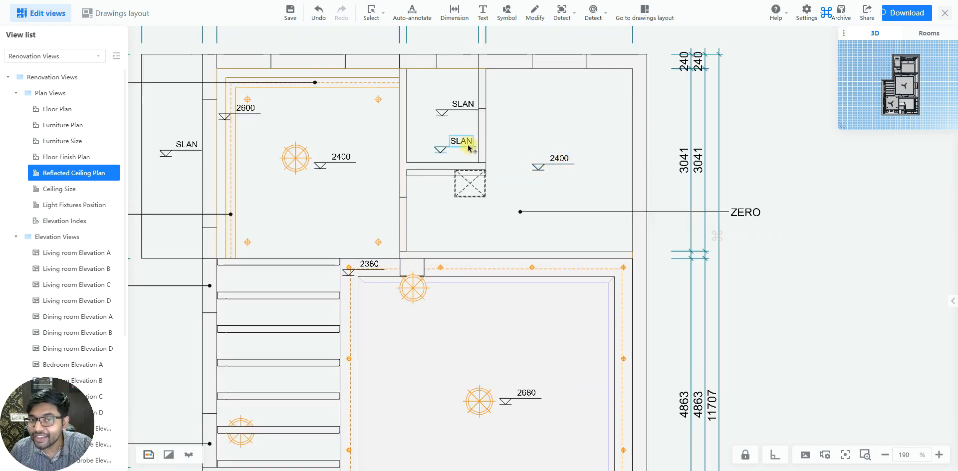
{"action": "scroll", "coordinate": [467, 145], "scroll_direction": "down", "scroll_amount": 1}
{"action": "scroll", "coordinate": [485, 196], "scroll_direction": "down", "scroll_amount": 4}
Inspect the living room's central ceiling level mark and review the Reflected Ceiling Plan as a whole.
{"action": "scroll", "coordinate": [504, 303], "scroll_direction": "up", "scroll_amount": 7}
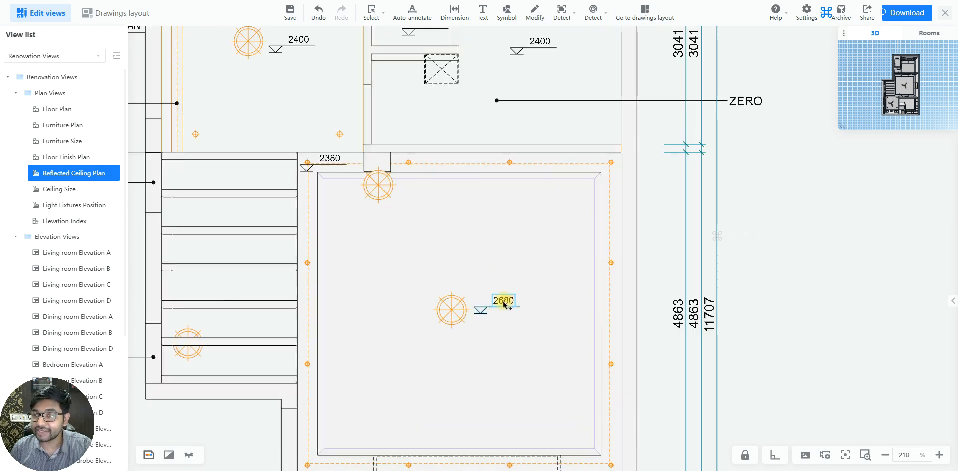
{"action": "scroll", "coordinate": [514, 294], "scroll_direction": "down", "scroll_amount": 4}
{"action": "scroll", "coordinate": [486, 273], "scroll_direction": "up", "scroll_amount": 7}
{"action": "scroll", "coordinate": [483, 270], "scroll_direction": "down", "scroll_amount": 2}
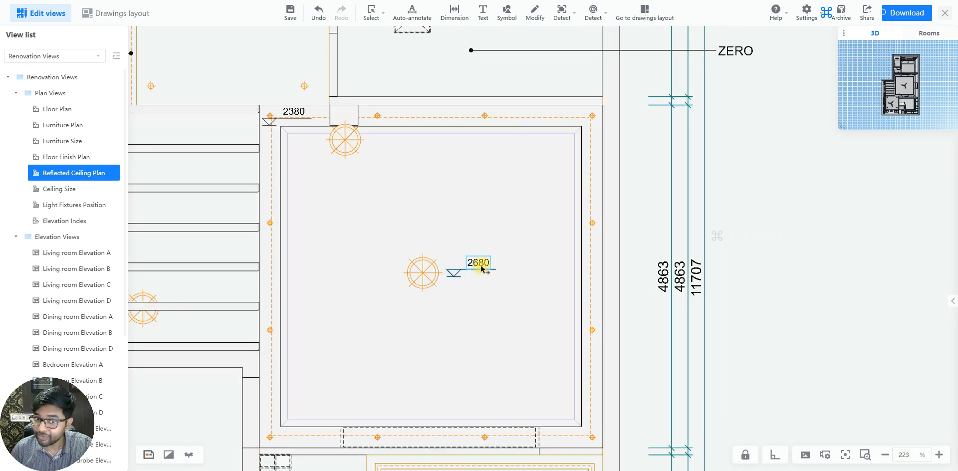
{"action": "scroll", "coordinate": [483, 268], "scroll_direction": "down", "scroll_amount": 8}
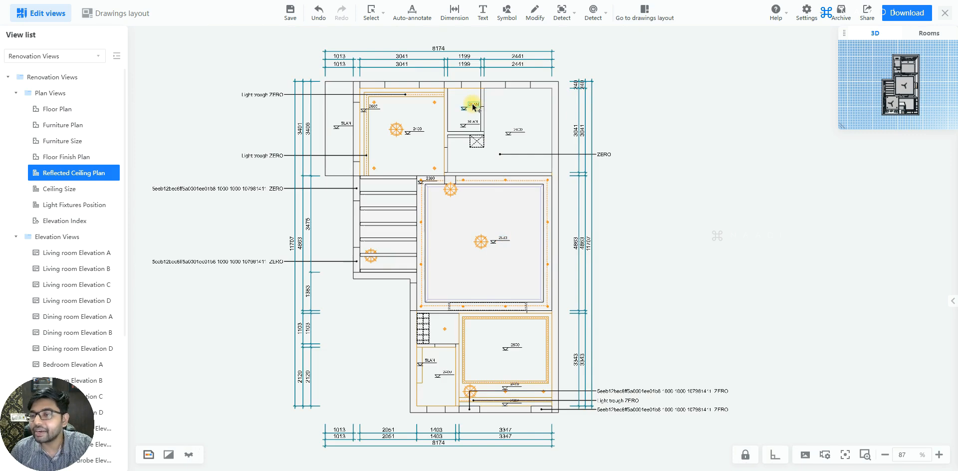
{"action": "scroll", "coordinate": [519, 358], "scroll_direction": "down", "scroll_amount": 1}
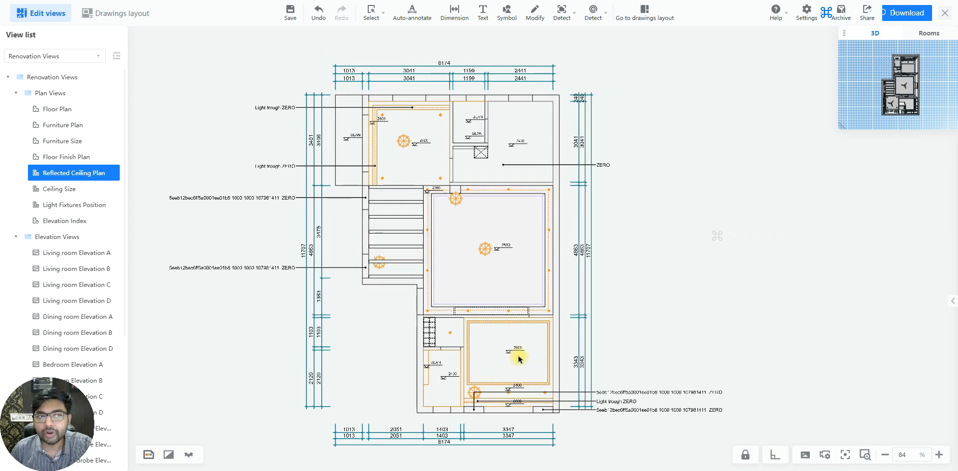
{"action": "scroll", "coordinate": [507, 272], "scroll_direction": "up", "scroll_amount": 2}
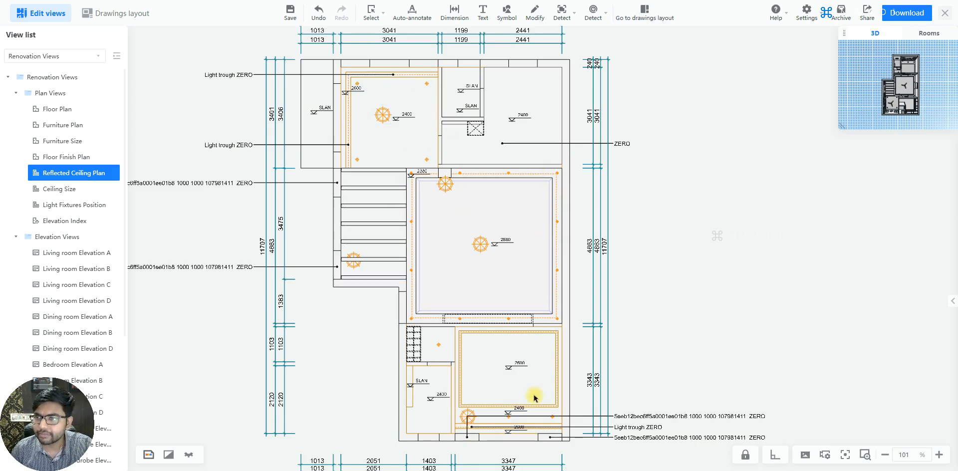
Open the Ceiling Size view and examine the ceiling dimensions around the living room.
{"action": "left_click", "coordinate": [67, 192]}
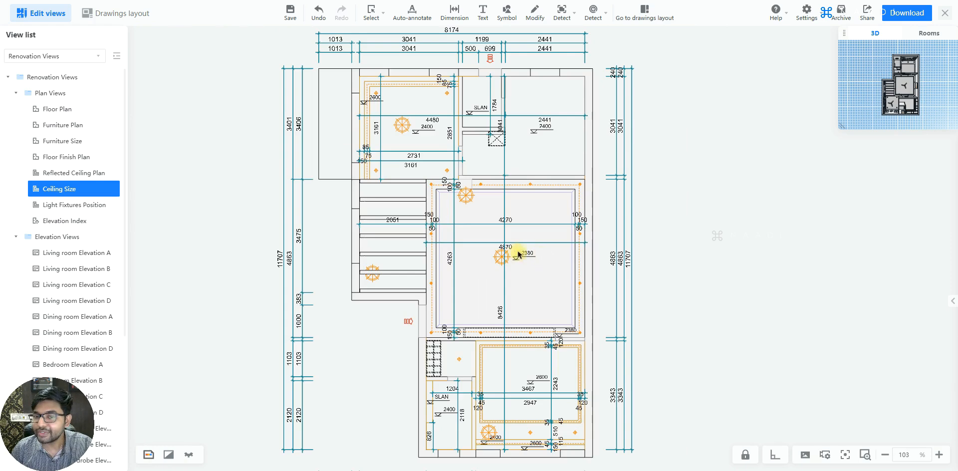
{"action": "scroll", "coordinate": [410, 227], "scroll_direction": "up", "scroll_amount": 3}
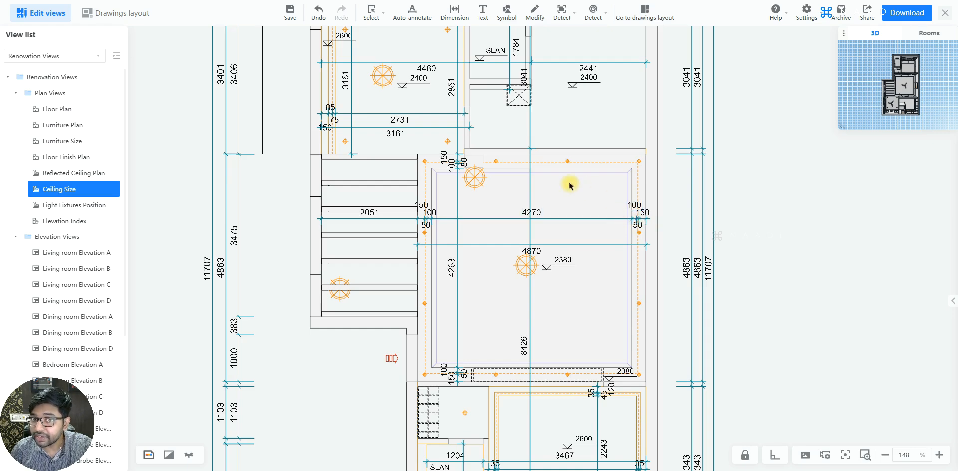
{"action": "scroll", "coordinate": [496, 208], "scroll_direction": "down", "scroll_amount": 2}
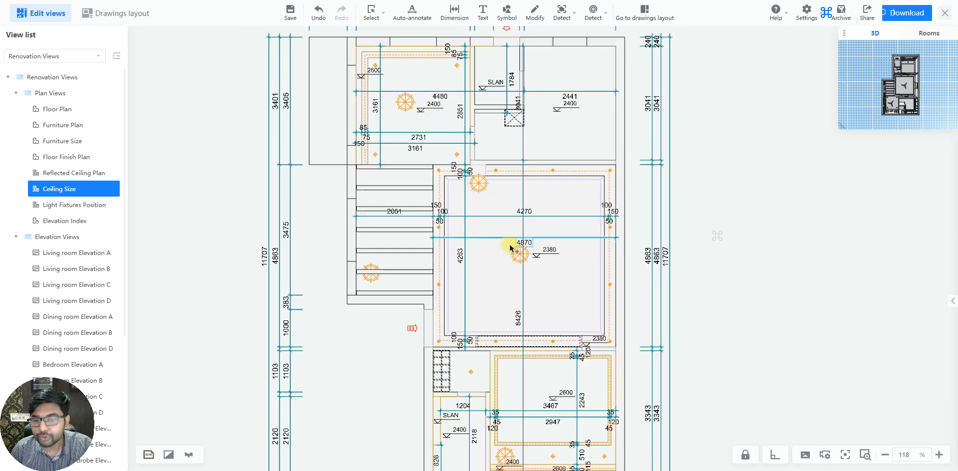
{"action": "scroll", "coordinate": [514, 251], "scroll_direction": "down", "scroll_amount": 3}
{"action": "scroll", "coordinate": [536, 364], "scroll_direction": "up", "scroll_amount": 2}
{"action": "scroll", "coordinate": [541, 391], "scroll_direction": "down", "scroll_amount": 1}
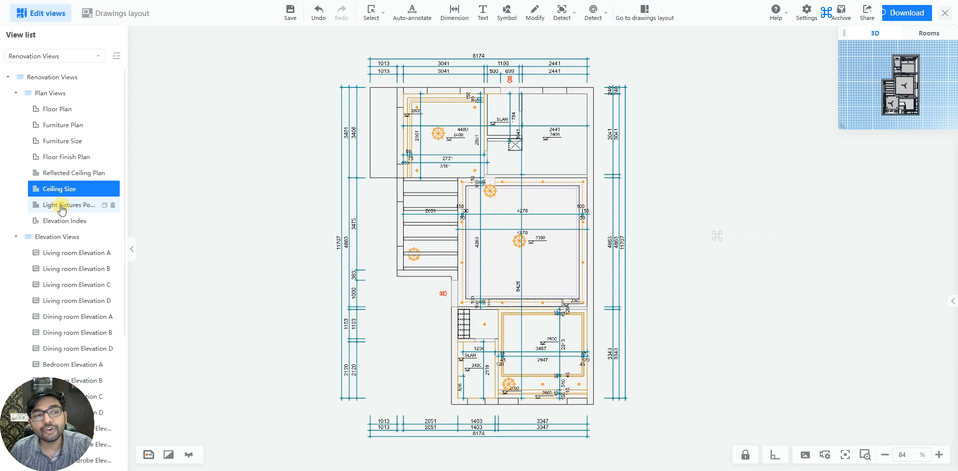
Open the Light Fixtures Position view.
{"action": "left_click", "coordinate": [61, 206]}
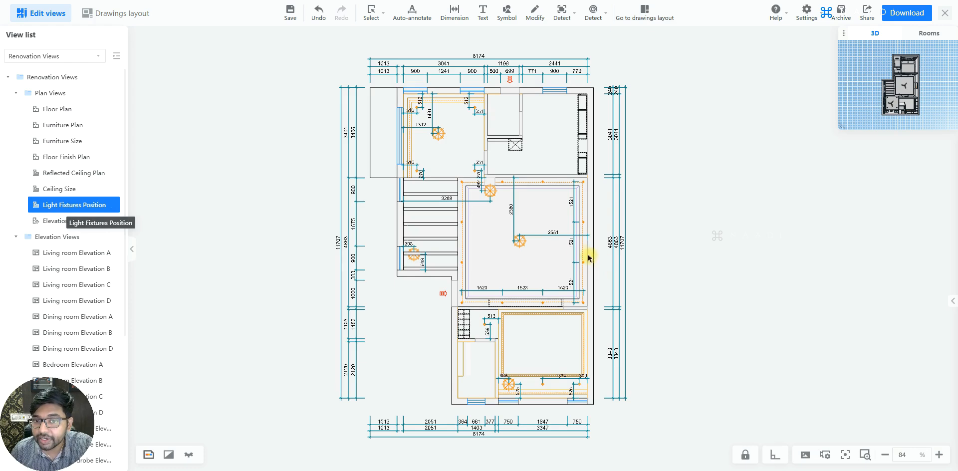
Examine the living room's ceiling light positions and spacing dimensions, and review the Light Fixtures Position plan as a whole.
{"action": "scroll", "coordinate": [563, 246], "scroll_direction": "up", "scroll_amount": 5}
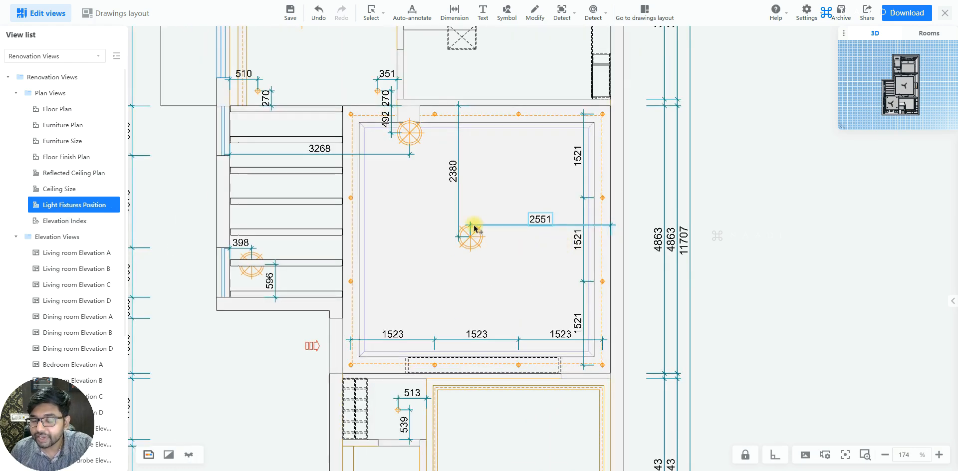
{"action": "left_click", "coordinate": [471, 232]}
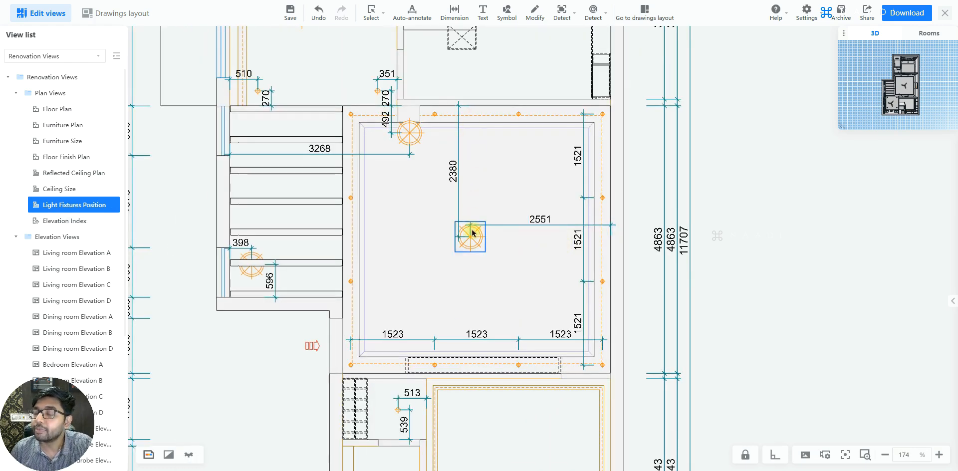
{"action": "left_click", "coordinate": [414, 139]}
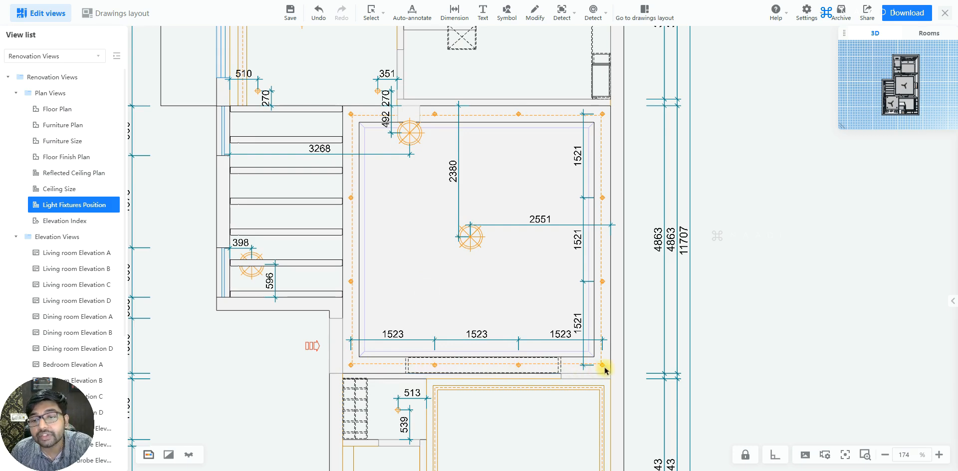
{"action": "scroll", "coordinate": [606, 144], "scroll_direction": "down", "scroll_amount": 5}
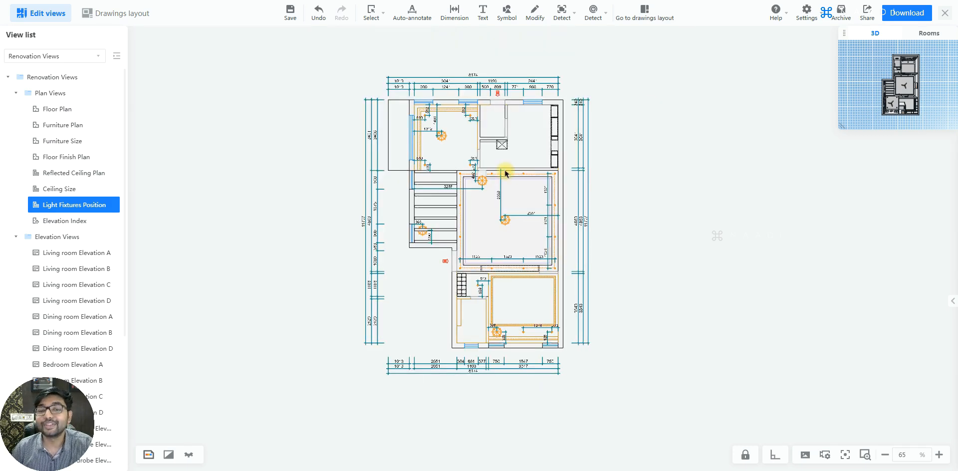
{"action": "scroll", "coordinate": [505, 173], "scroll_direction": "up", "scroll_amount": 3}
{"action": "scroll", "coordinate": [528, 216], "scroll_direction": "down", "scroll_amount": 2}
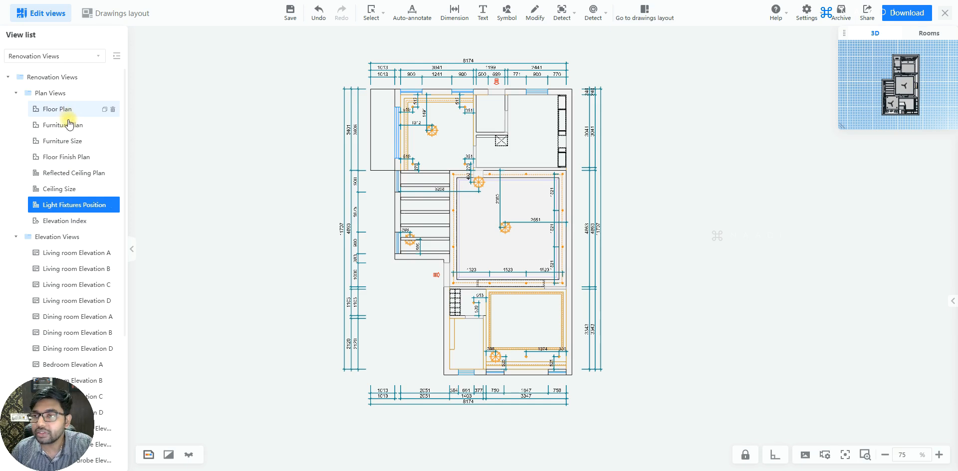
Open the Elevation Index view and examine the elevation tags in the bathroom, walk-in wardrobe and bedroom.
{"action": "left_click", "coordinate": [60, 222]}
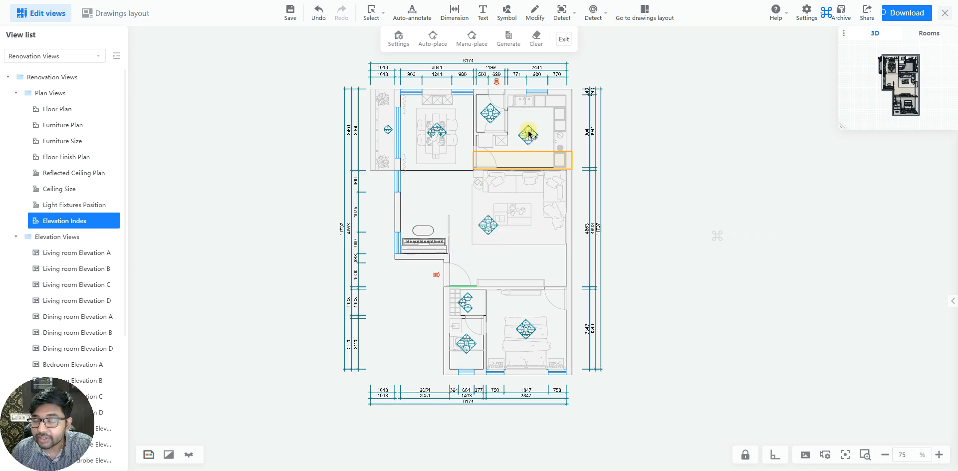
{"action": "scroll", "coordinate": [381, 362], "scroll_direction": "up", "scroll_amount": 5}
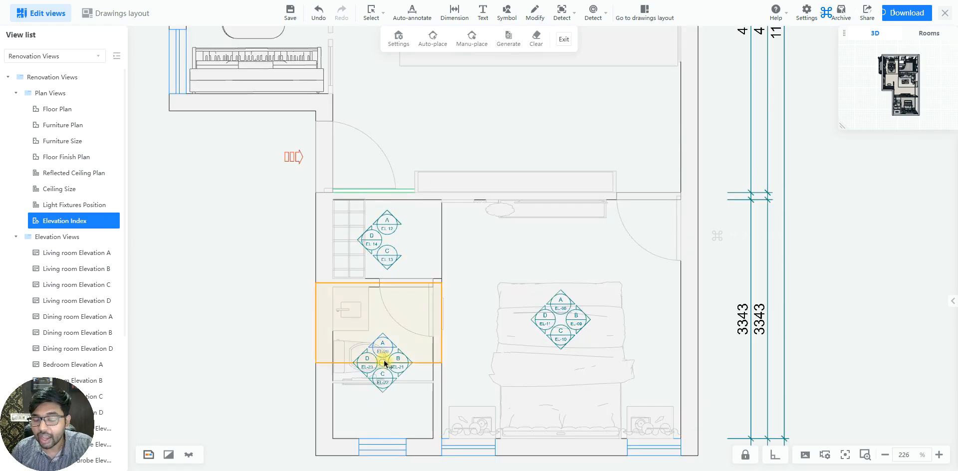
{"action": "scroll", "coordinate": [553, 314], "scroll_direction": "up", "scroll_amount": 4}
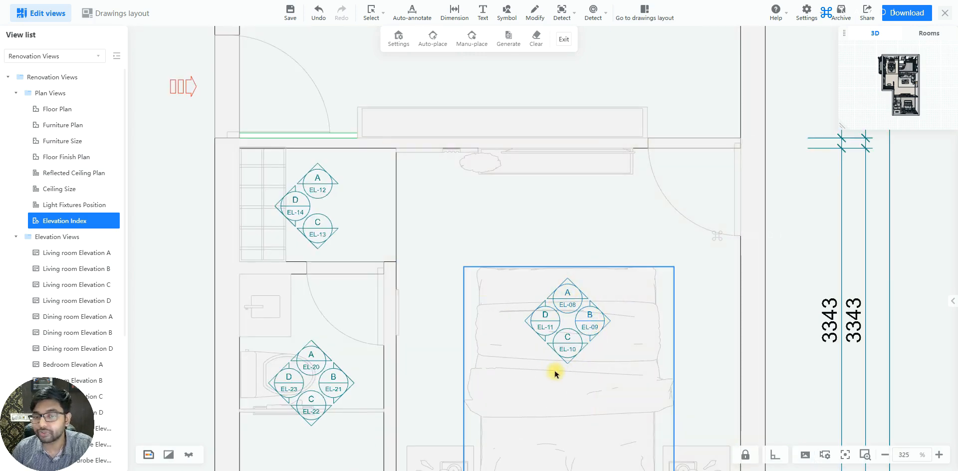
{"action": "scroll", "coordinate": [553, 371], "scroll_direction": "down", "scroll_amount": 5}
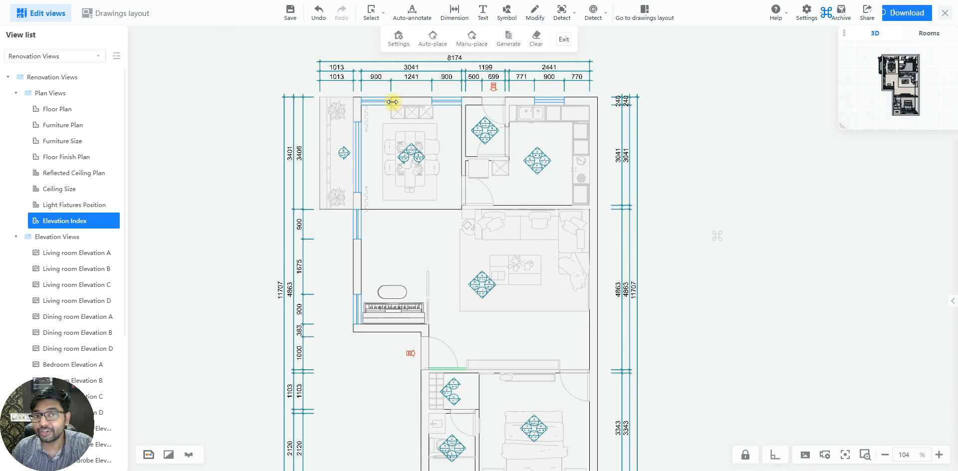
Resize the dining room Elevation A scope box to reach the window wall's outer face and end just below the cabinets.
{"action": "scroll", "coordinate": [391, 100], "scroll_direction": "up", "scroll_amount": 5}
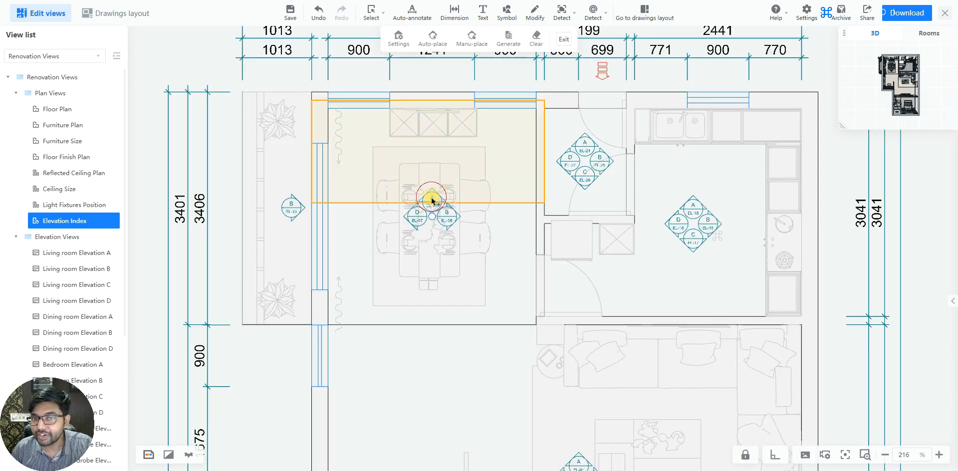
{"action": "left_click", "coordinate": [432, 199]}
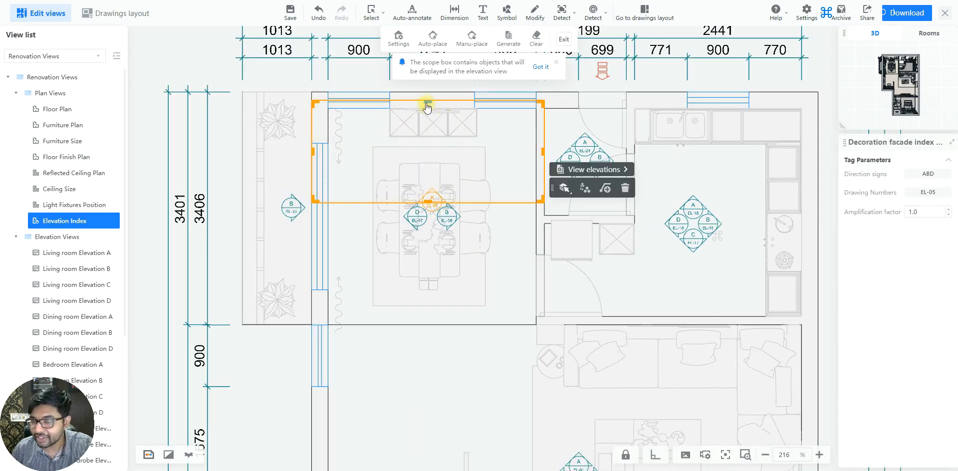
{"action": "left_click_drag", "start_coordinate": [427, 106], "coordinate": [428, 93]}
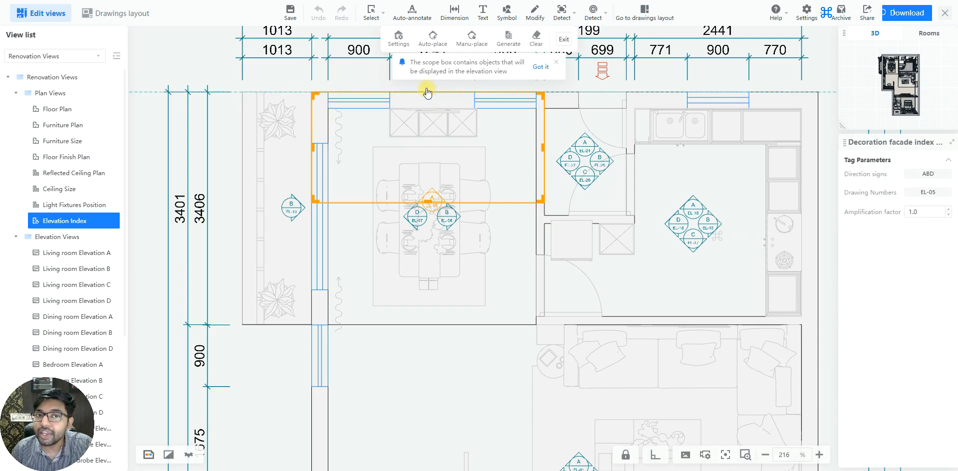
{"action": "left_click", "coordinate": [430, 203]}
{"action": "left_click_drag", "start_coordinate": [430, 203], "coordinate": [431, 149]}
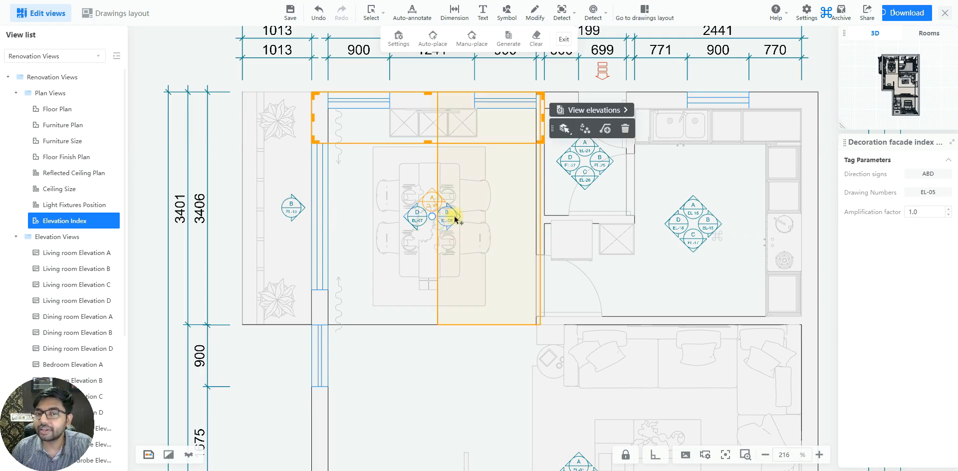
{"action": "scroll", "coordinate": [434, 154], "scroll_direction": "down", "scroll_amount": 5}
{"action": "left_click", "coordinate": [696, 198]}
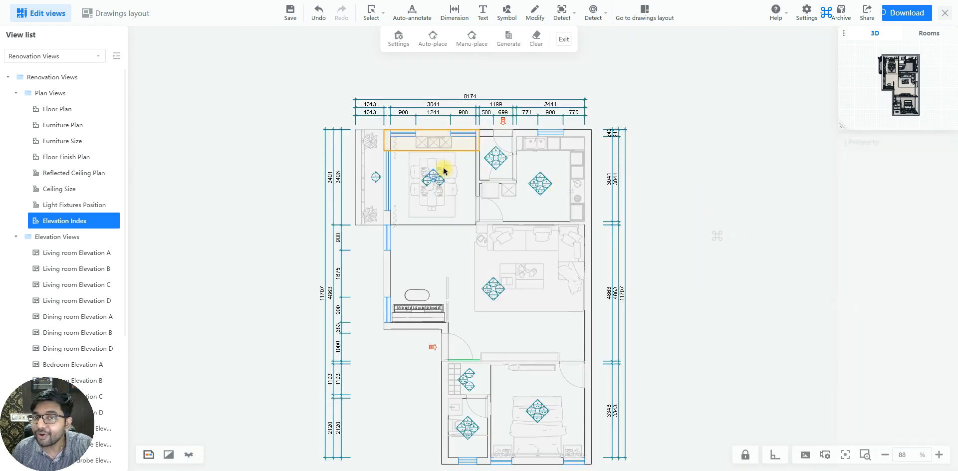
Look through the list of elevation views, check the living room's A tag in the index, and open Living room Elevation A.
{"action": "scroll", "coordinate": [434, 172], "scroll_direction": "up", "scroll_amount": 3}
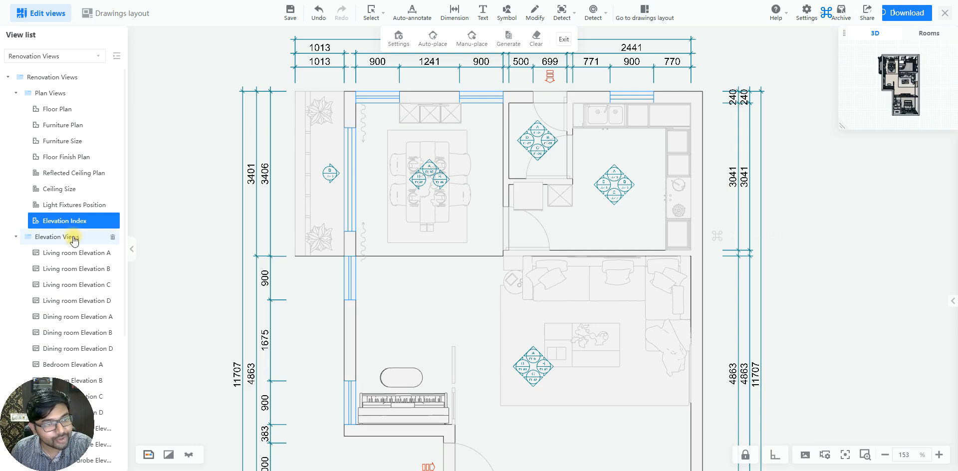
{"action": "scroll", "coordinate": [74, 257], "scroll_direction": "down", "scroll_amount": 4}
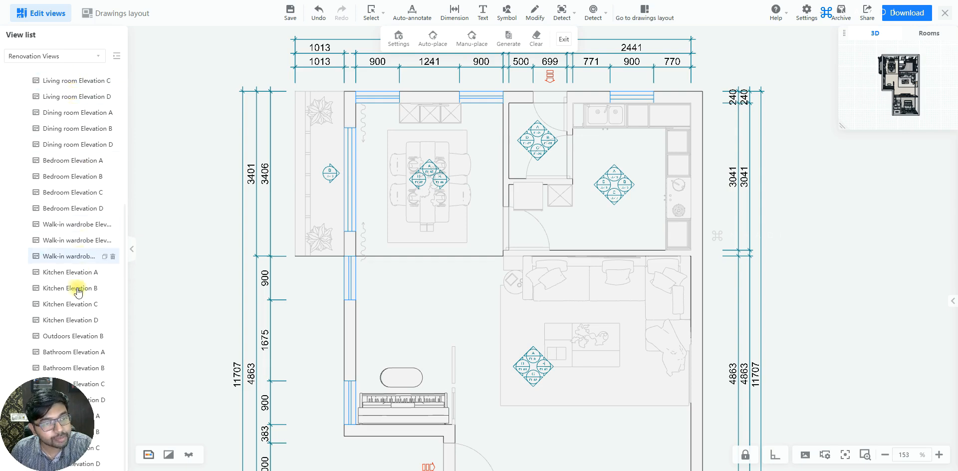
{"action": "scroll", "coordinate": [64, 214], "scroll_direction": "up", "scroll_amount": 2}
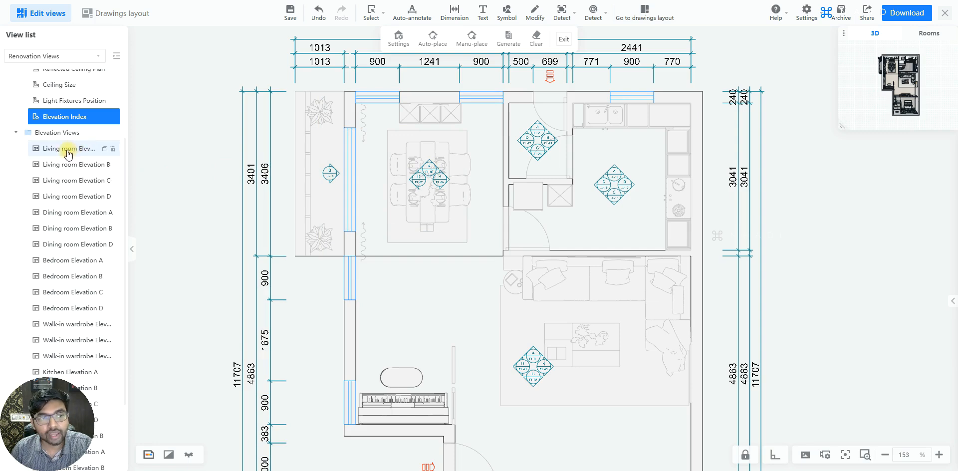
{"action": "left_click", "coordinate": [528, 358]}
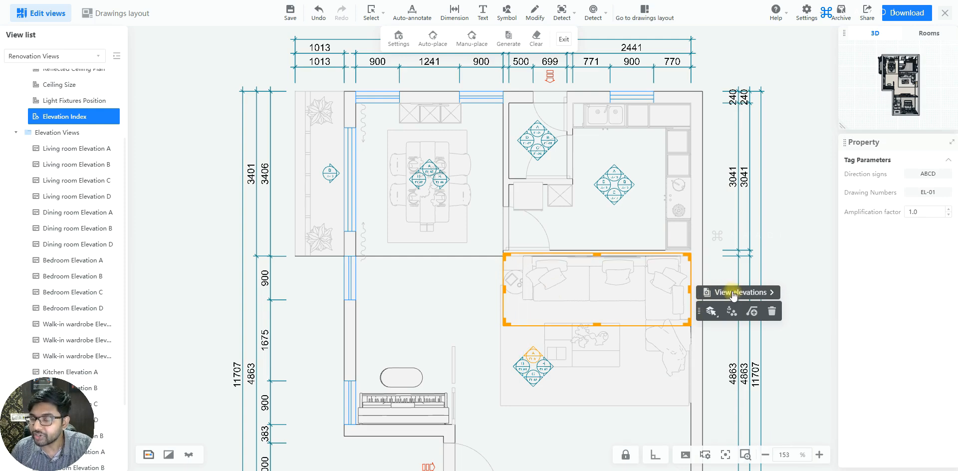
{"action": "left_click", "coordinate": [58, 149]}
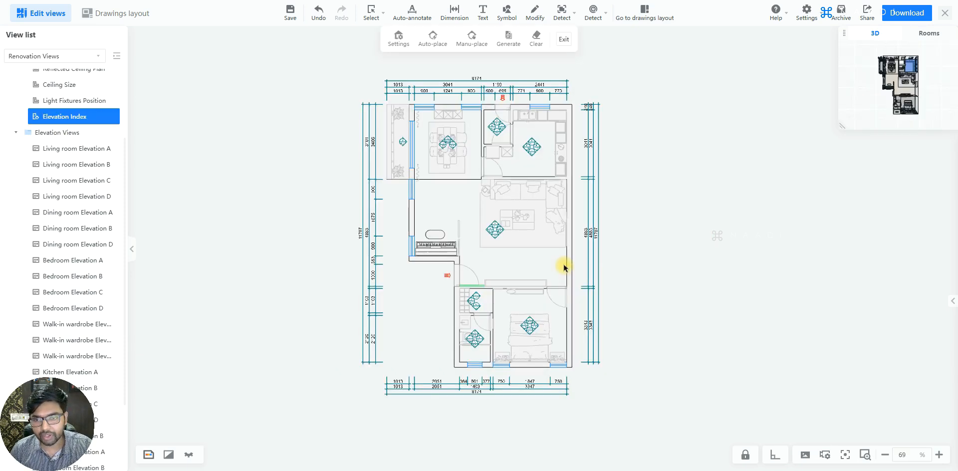
Extend the living room Elevation A scope box to the outer window walls so it also covers the dining room and kitchen.
{"action": "scroll", "coordinate": [492, 169], "scroll_direction": "up", "scroll_amount": 4}
{"action": "left_click", "coordinate": [499, 282]}
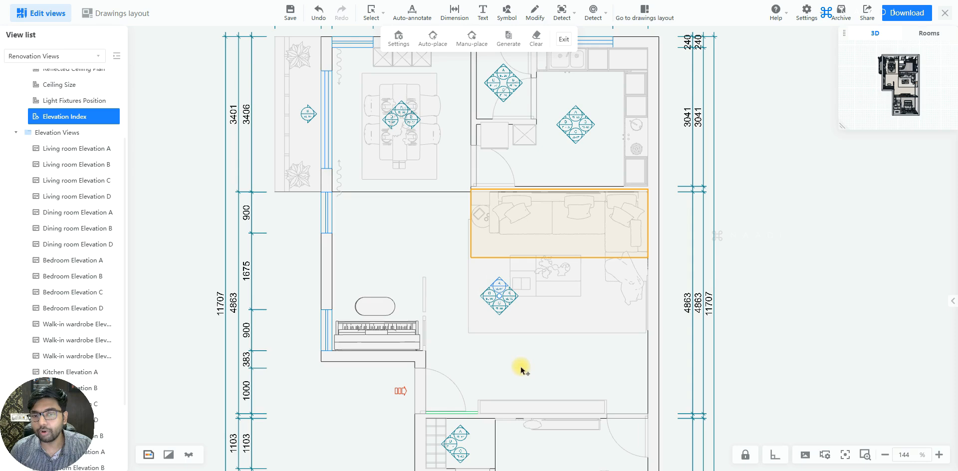
{"action": "scroll", "coordinate": [561, 220], "scroll_direction": "down", "scroll_amount": 3}
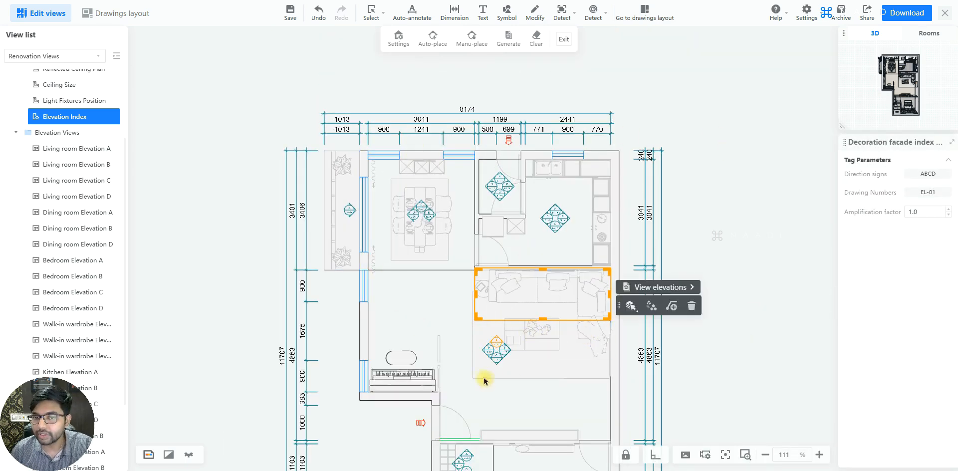
{"action": "left_click_drag", "start_coordinate": [471, 297], "coordinate": [360, 299]}
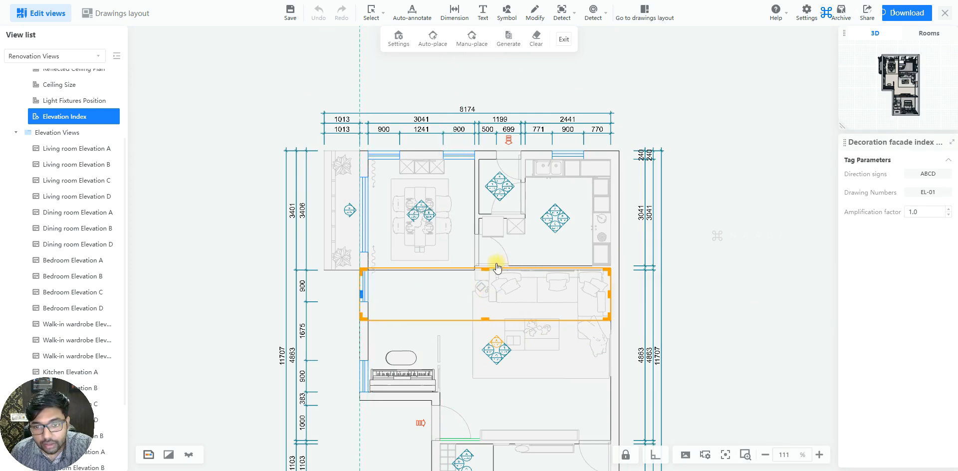
{"action": "left_click_drag", "start_coordinate": [484, 186], "coordinate": [485, 150]}
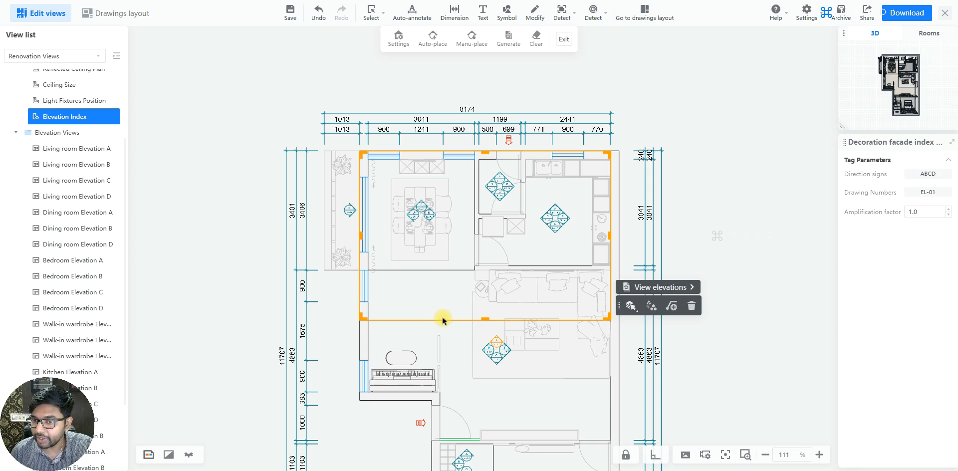
View Living room Elevation A from its index tag and examine the ceiling section, dining area, sofa wall and dimensions.
{"action": "left_click", "coordinate": [689, 288]}
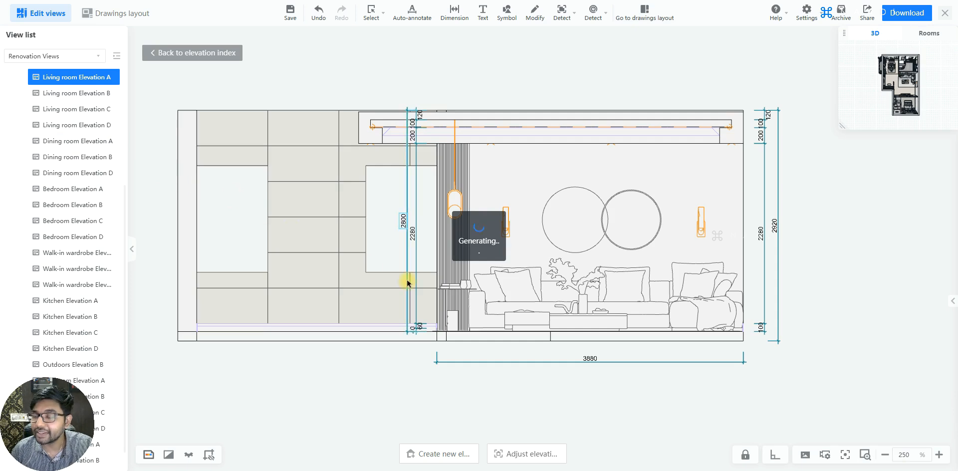
{"action": "scroll", "coordinate": [667, 124], "scroll_direction": "up", "scroll_amount": 4}
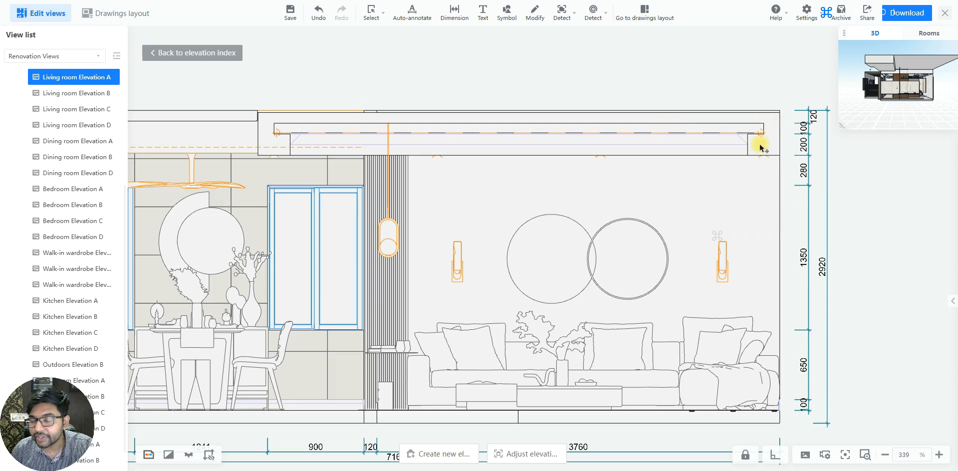
{"action": "scroll", "coordinate": [291, 145], "scroll_direction": "up", "scroll_amount": 2}
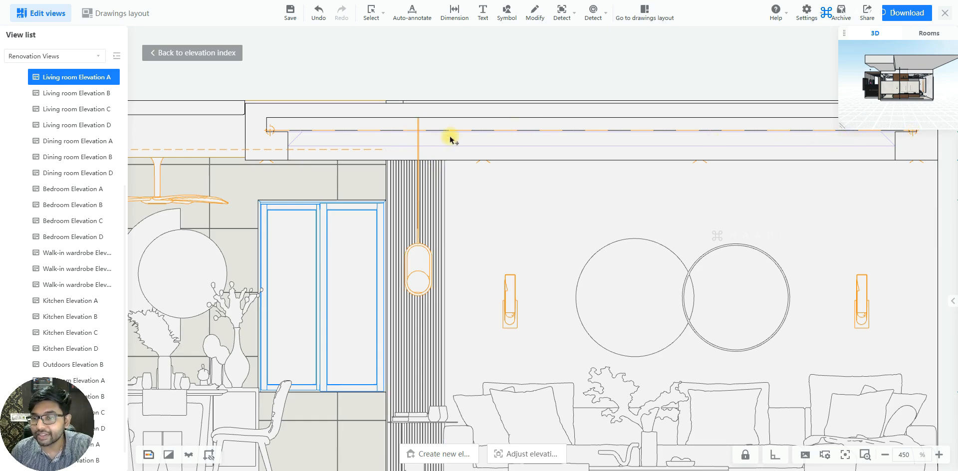
{"action": "scroll", "coordinate": [451, 140], "scroll_direction": "down", "scroll_amount": 2}
{"action": "scroll", "coordinate": [451, 140], "scroll_direction": "down", "scroll_amount": 3}
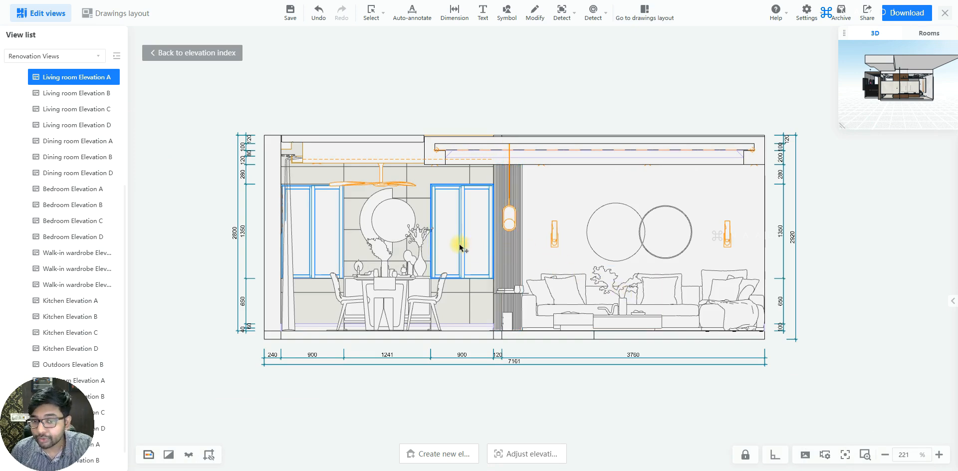
{"action": "scroll", "coordinate": [439, 284], "scroll_direction": "up", "scroll_amount": 1}
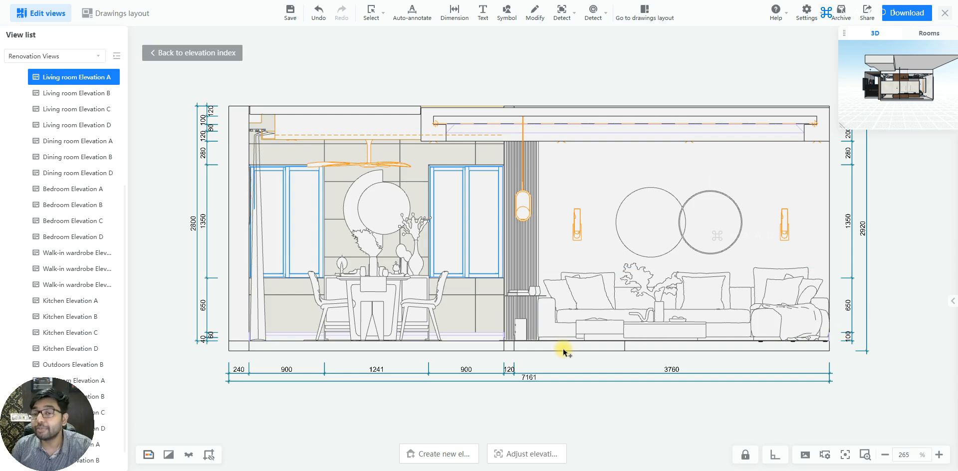
{"action": "scroll", "coordinate": [567, 228], "scroll_direction": "down", "scroll_amount": 1}
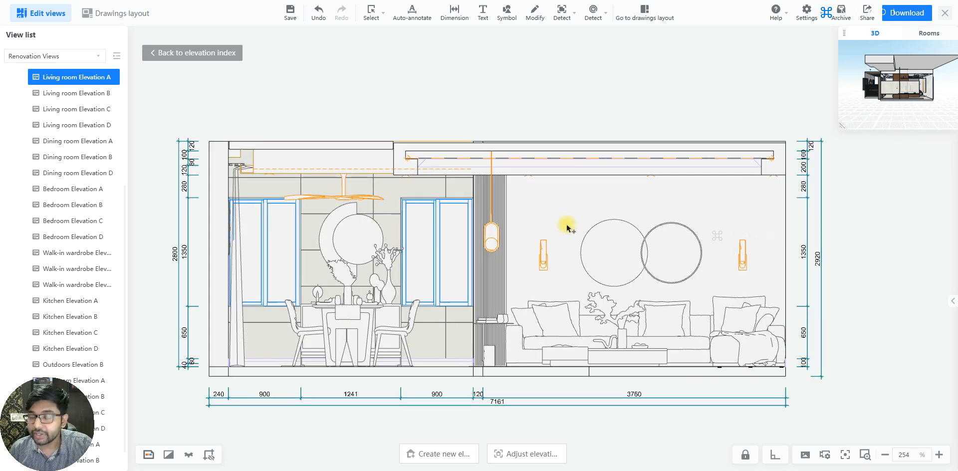
{"action": "scroll", "coordinate": [567, 228], "scroll_direction": "up", "scroll_amount": 1}
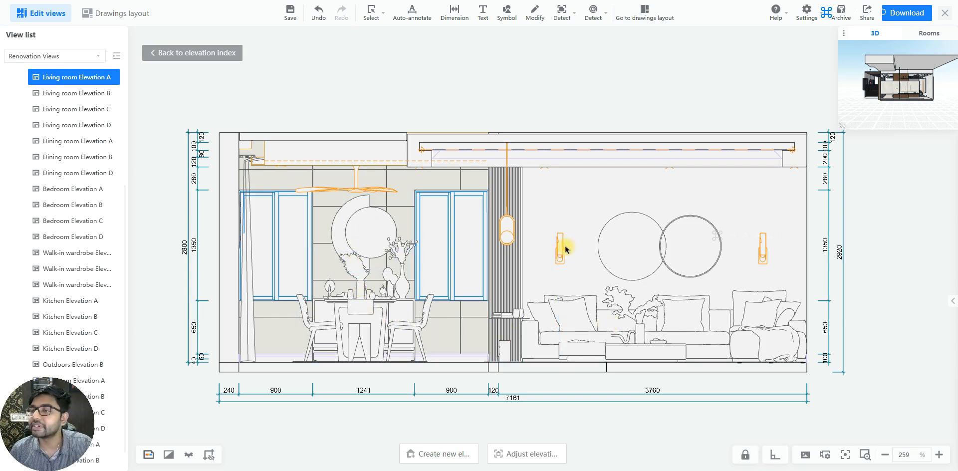
{"action": "scroll", "coordinate": [574, 247], "scroll_direction": "down", "scroll_amount": 2}
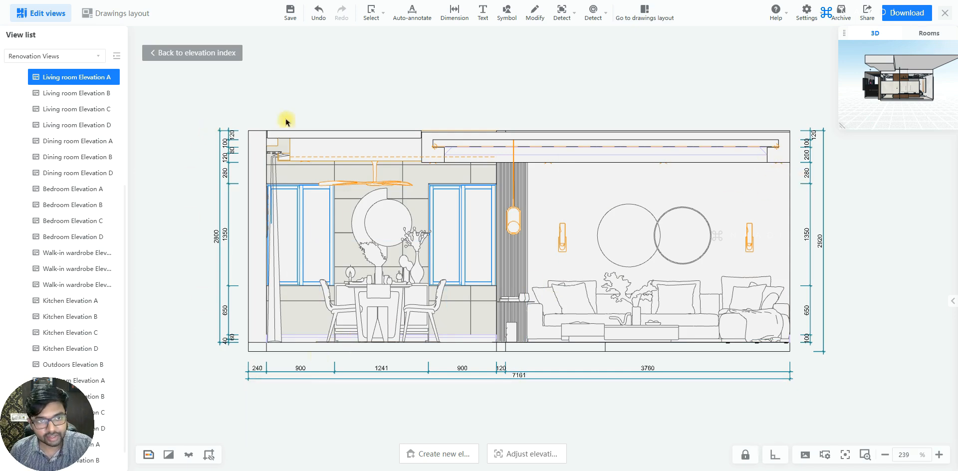
Switch Living room Elevation A to the Realistic display style and examine its materials and furniture.
{"action": "left_click", "coordinate": [148, 455]}
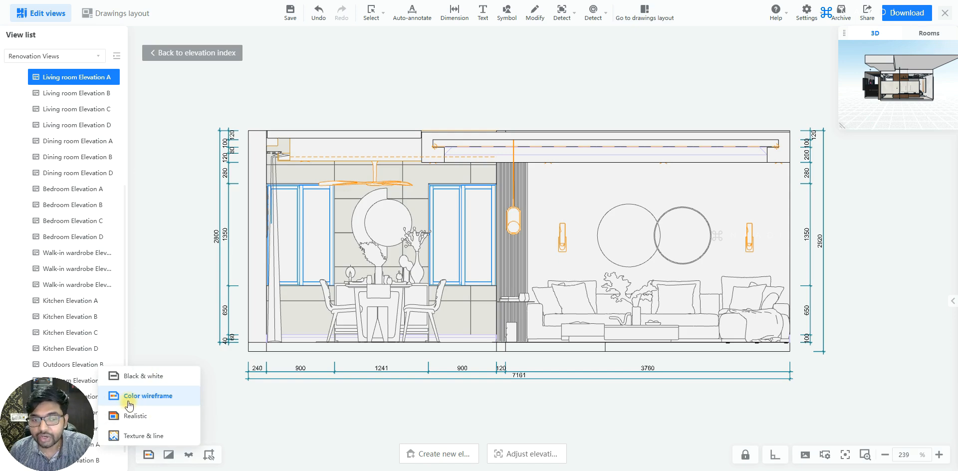
{"action": "left_click", "coordinate": [152, 419]}
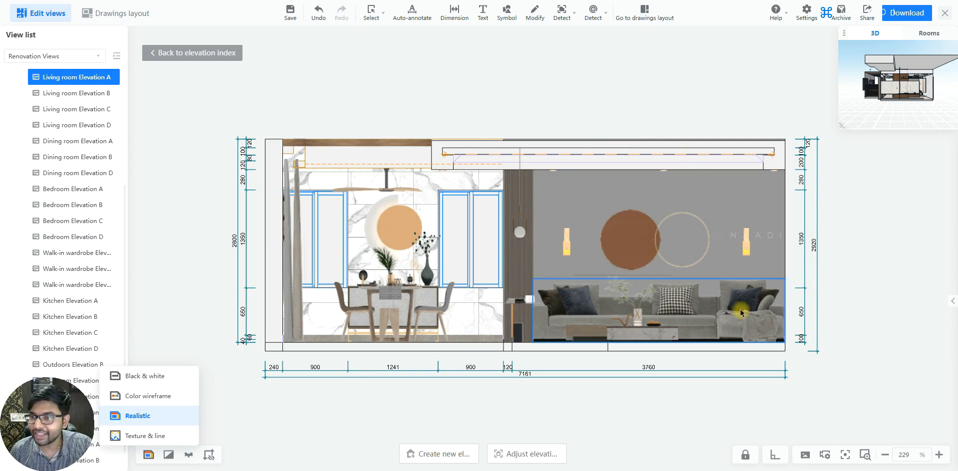
{"action": "scroll", "coordinate": [741, 313], "scroll_direction": "up", "scroll_amount": 1}
{"action": "scroll", "coordinate": [724, 315], "scroll_direction": "down", "scroll_amount": 3}
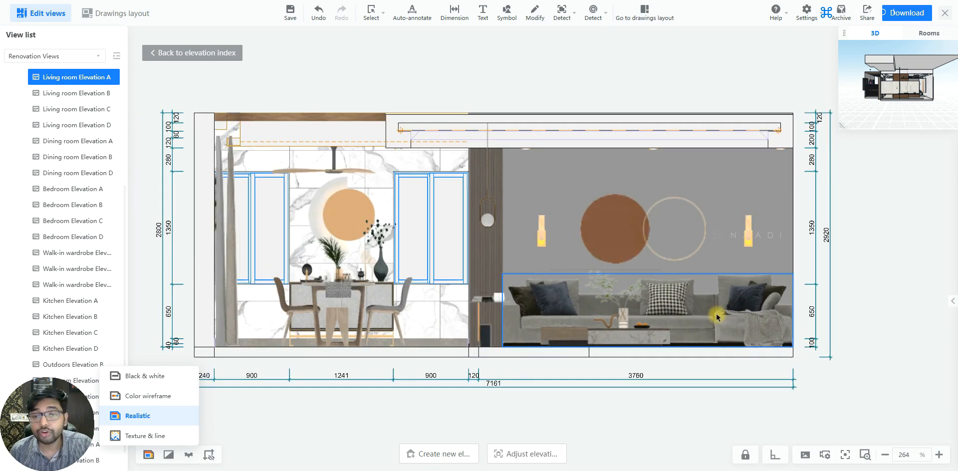
{"action": "scroll", "coordinate": [717, 317], "scroll_direction": "up", "scroll_amount": 2}
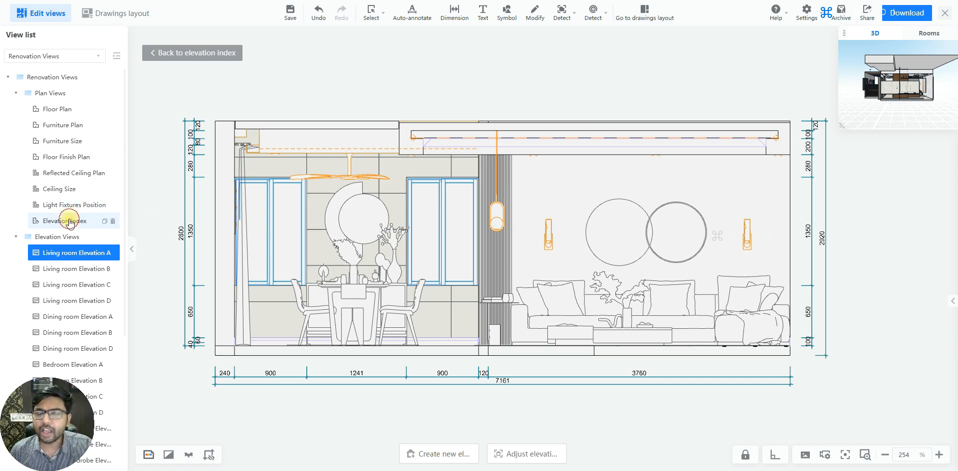
In the Elevation Index, adjust the kitchen B tag's scope box: pull its inner edge toward the cabinets and extend its outer edge to the exterior wall.
{"action": "left_click", "coordinate": [69, 223]}
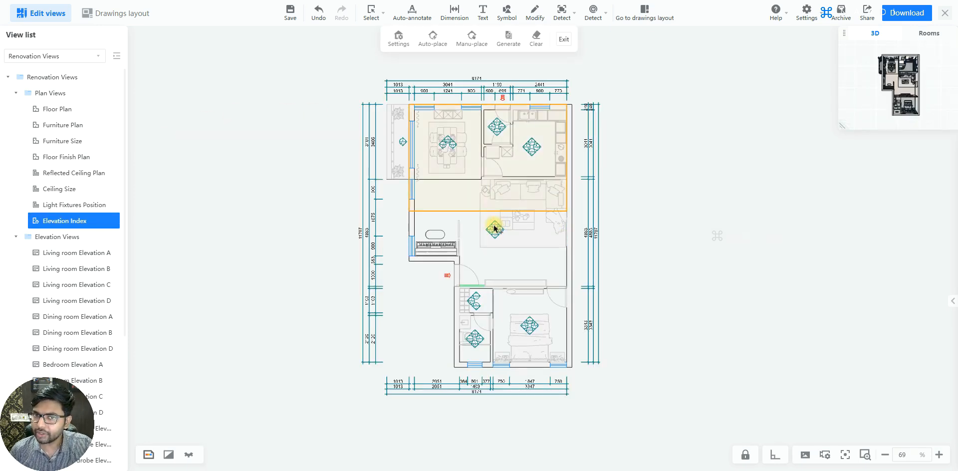
{"action": "scroll", "coordinate": [493, 228], "scroll_direction": "up", "scroll_amount": 5}
{"action": "left_click", "coordinate": [513, 203]}
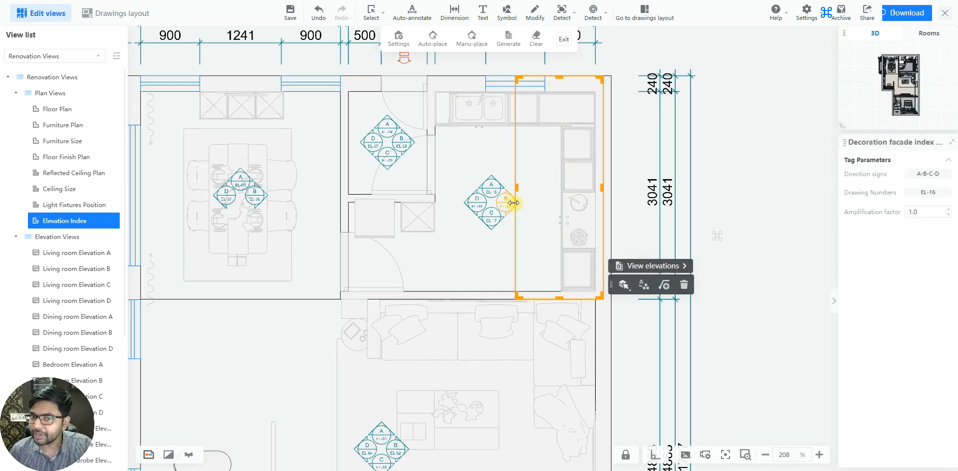
{"action": "left_click_drag", "start_coordinate": [517, 189], "coordinate": [529, 189]}
{"action": "scroll", "coordinate": [601, 194], "scroll_direction": "up", "scroll_amount": 1}
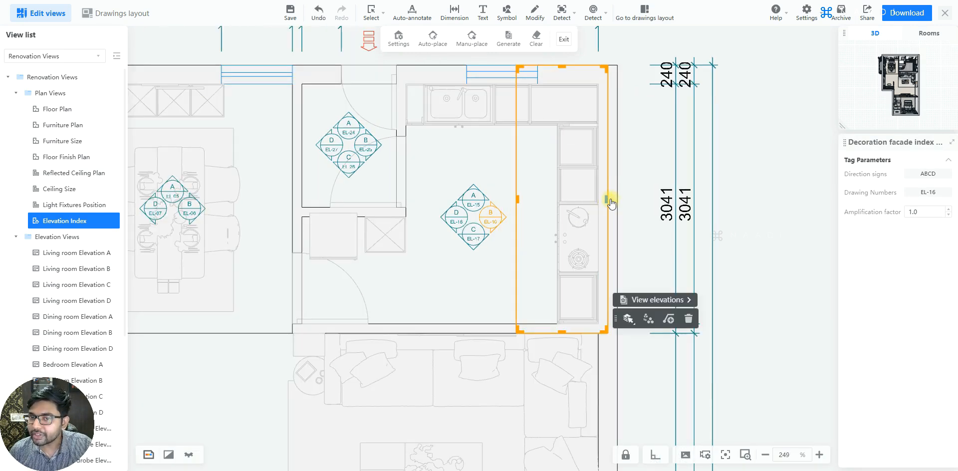
{"action": "left_click_drag", "start_coordinate": [618, 202], "coordinate": [619, 203]}
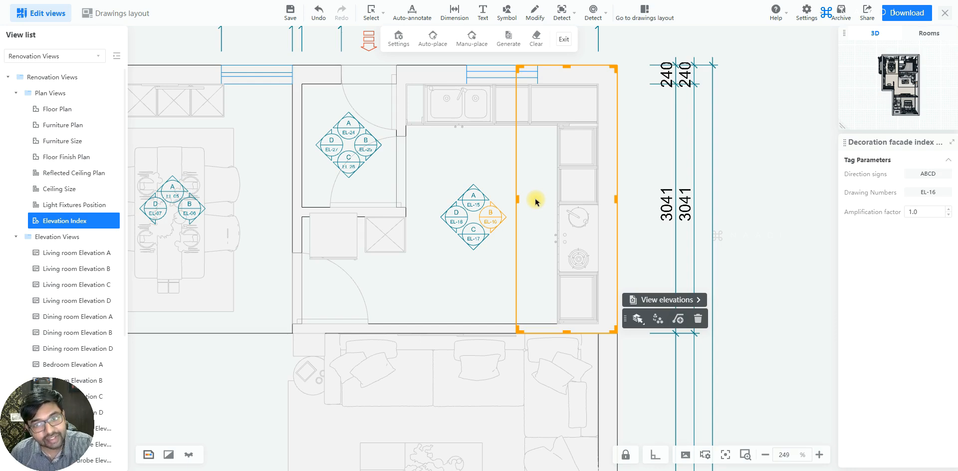
View Kitchen Elevation B from its index tag and examine the cabinets, stove area and dimensions.
{"action": "left_click", "coordinate": [663, 300]}
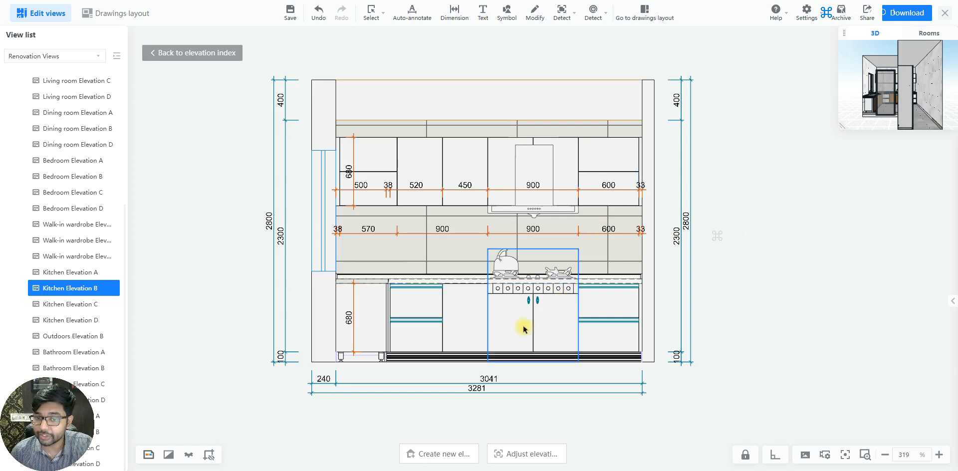
{"action": "scroll", "coordinate": [454, 342], "scroll_direction": "up", "scroll_amount": 2}
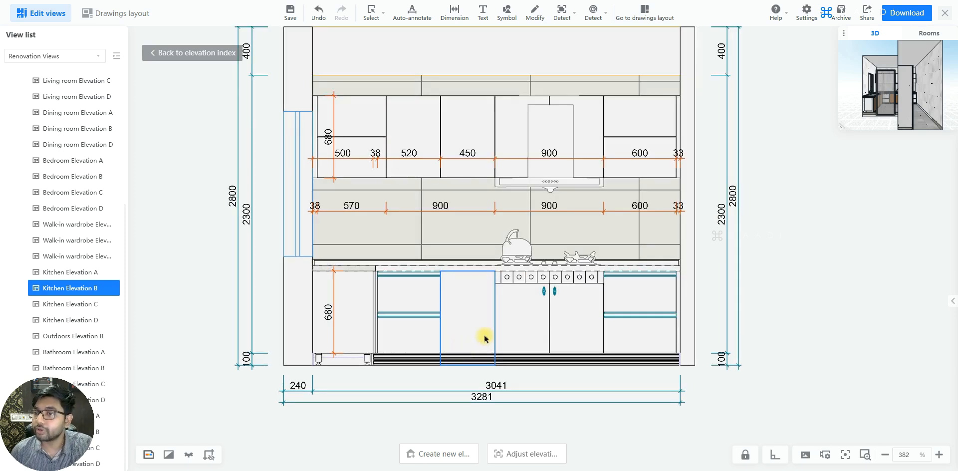
{"action": "scroll", "coordinate": [484, 338], "scroll_direction": "down", "scroll_amount": 1}
{"action": "scroll", "coordinate": [352, 209], "scroll_direction": "up", "scroll_amount": 1}
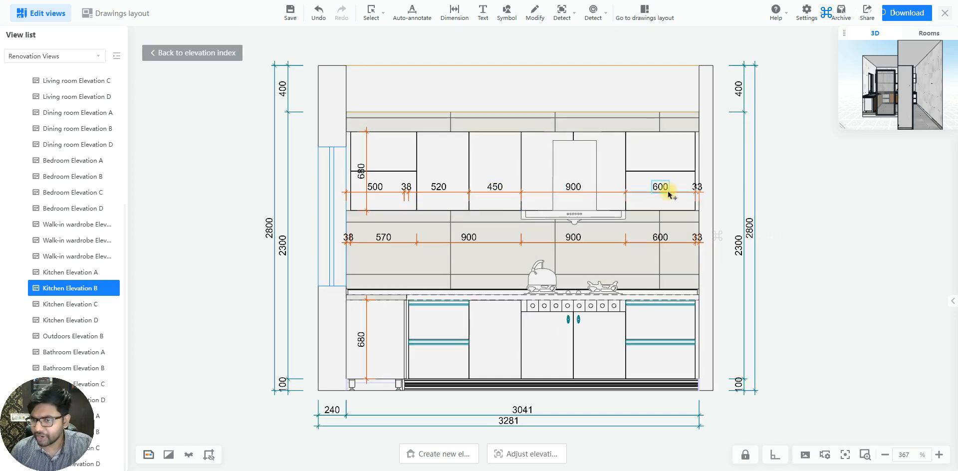